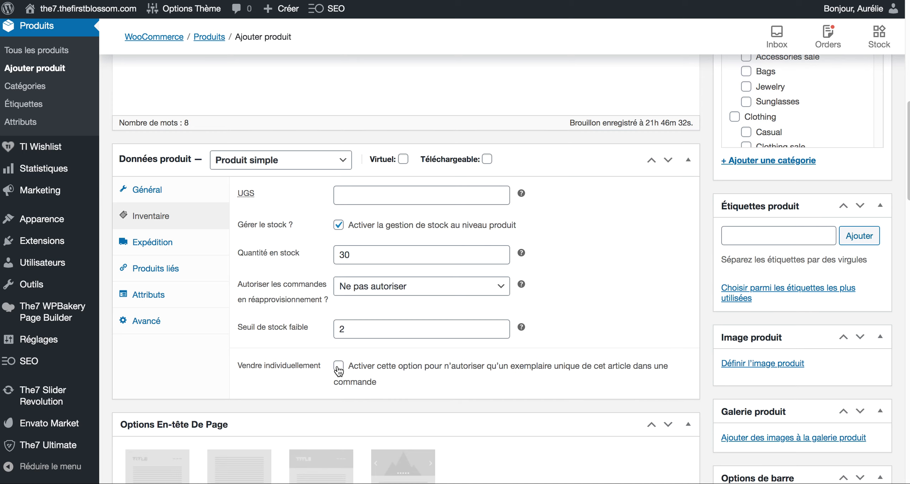
# Step: Set the product's shipping weight to 700 g
pyautogui.click(148, 243)
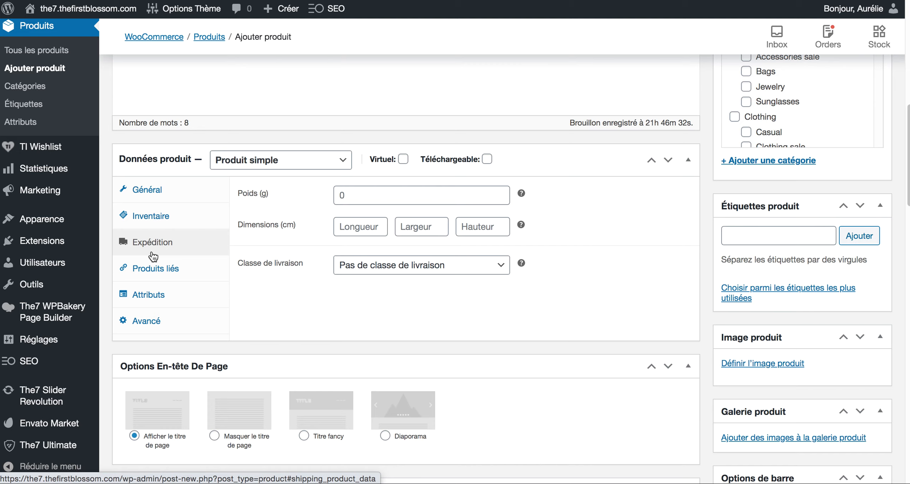
pyautogui.click(364, 194)
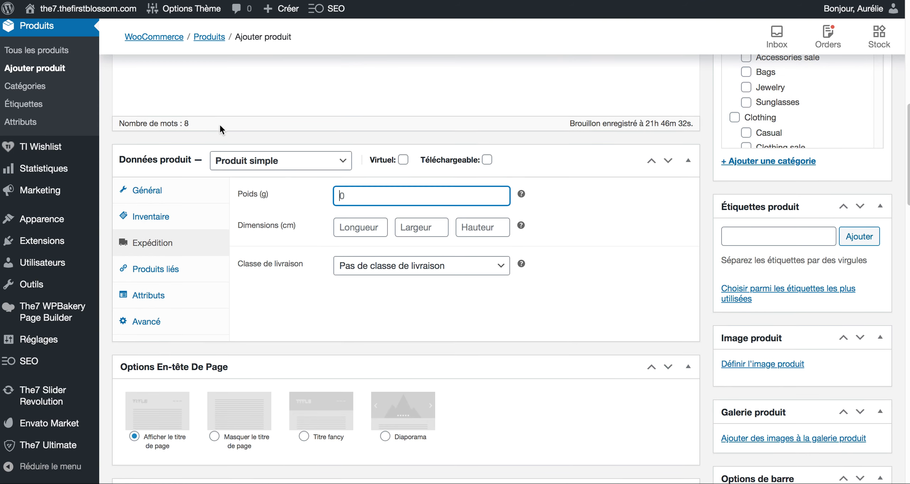
pyautogui.scroll(3, 220, 128)
pyautogui.moveTo(71, 126)
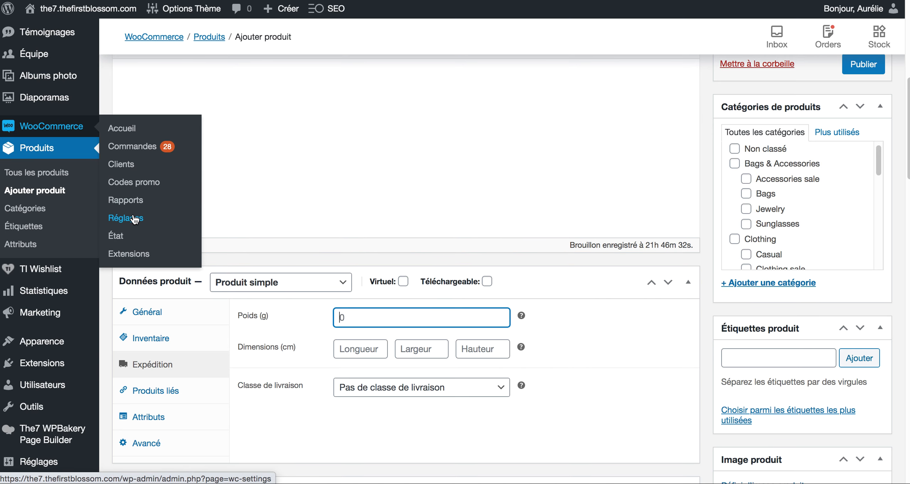
pyautogui.scroll(-3, 489, 352)
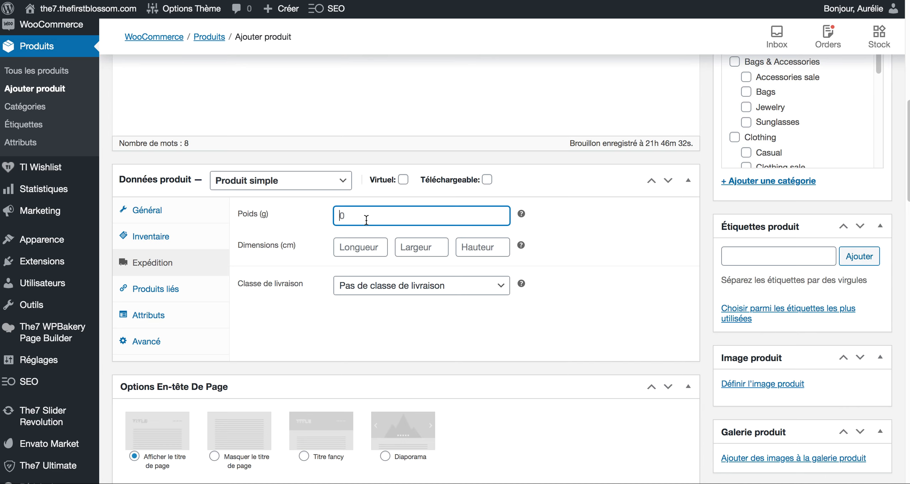
pyautogui.write('700')
# Step: Set the product's shipping dimensions to 30 cm long, 15 cm wide and 18 cm high
pyautogui.click(376, 241)
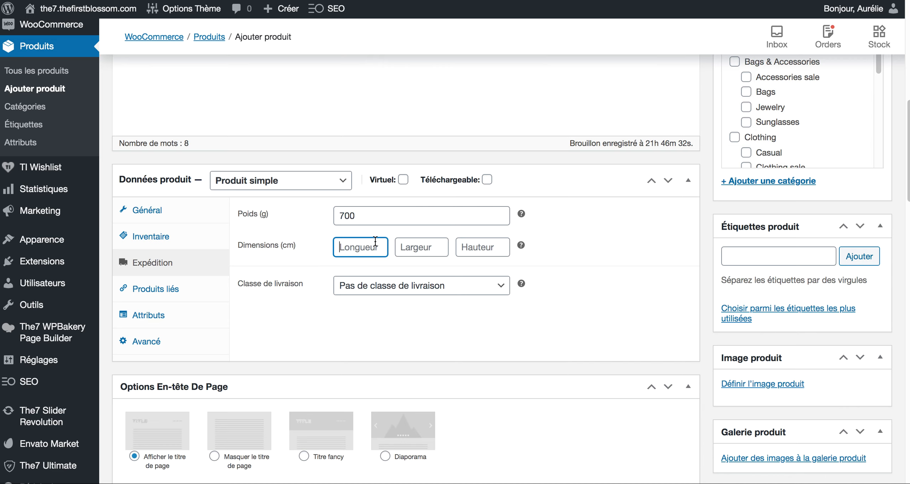
pyautogui.write('30')
pyautogui.click(439, 253)
pyautogui.write('15')
pyautogui.click(480, 256)
pyautogui.write('18')
# Step: Check which shipping classes are available for the product
pyautogui.click(459, 286)
pyautogui.click(484, 285)
pyautogui.click(499, 284)
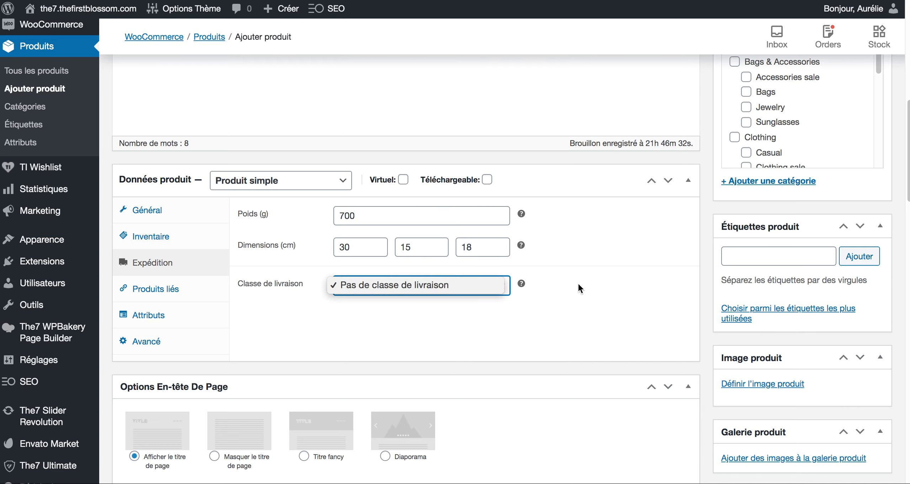
pyautogui.click(494, 350)
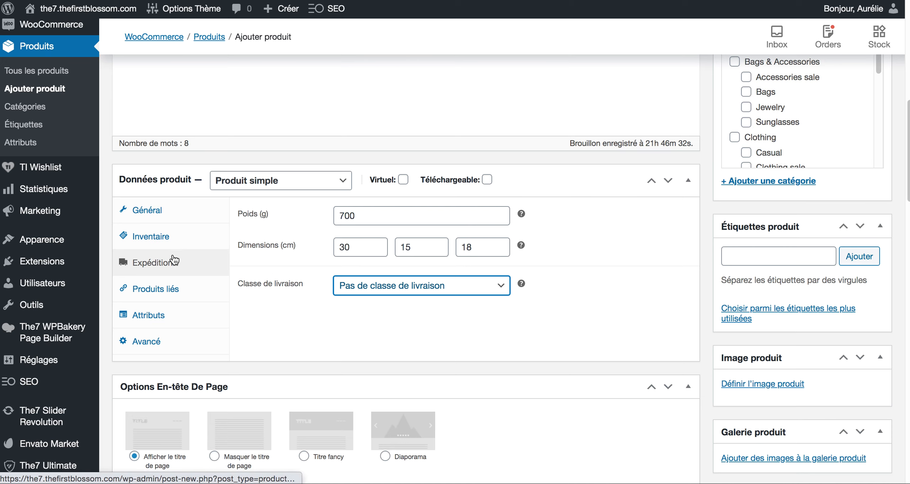
pyautogui.scroll(3, 280, 316)
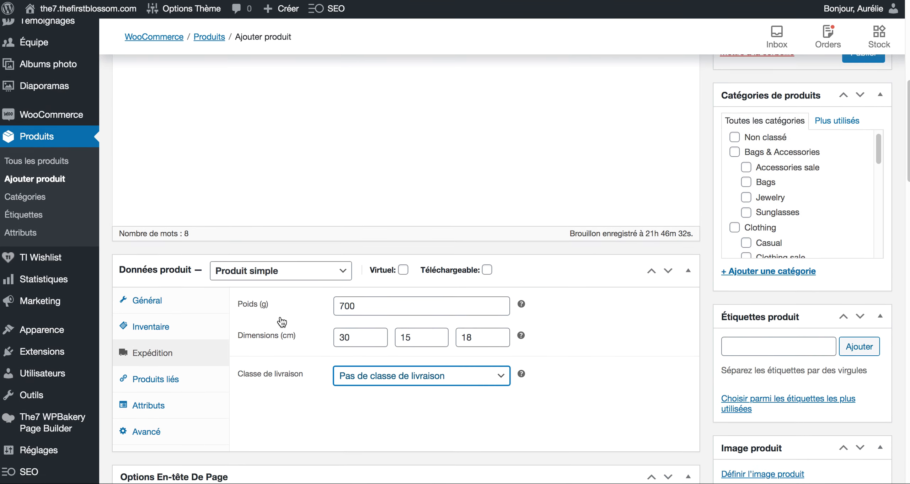
pyautogui.scroll(1, 280, 315)
pyautogui.scroll(-5, 281, 320)
# Step: Examine the linked products settings, including the suggested products search field and its help text
pyautogui.click(152, 276)
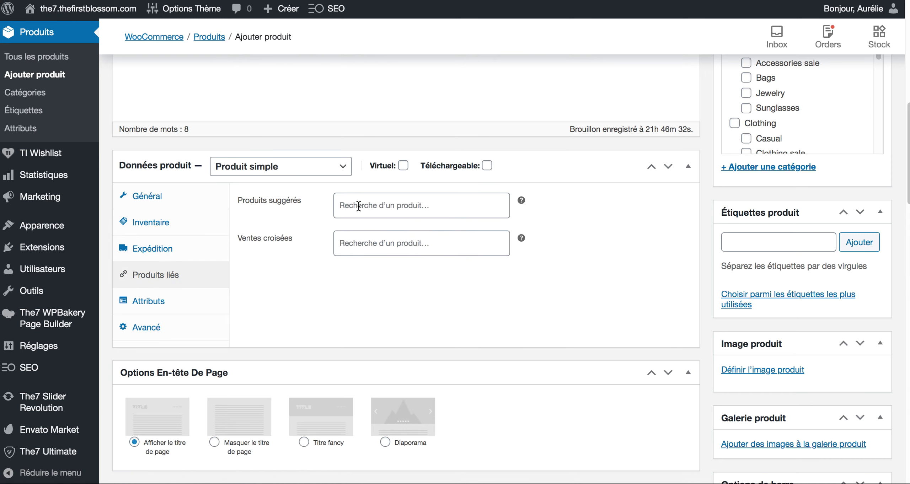
pyautogui.click(359, 205)
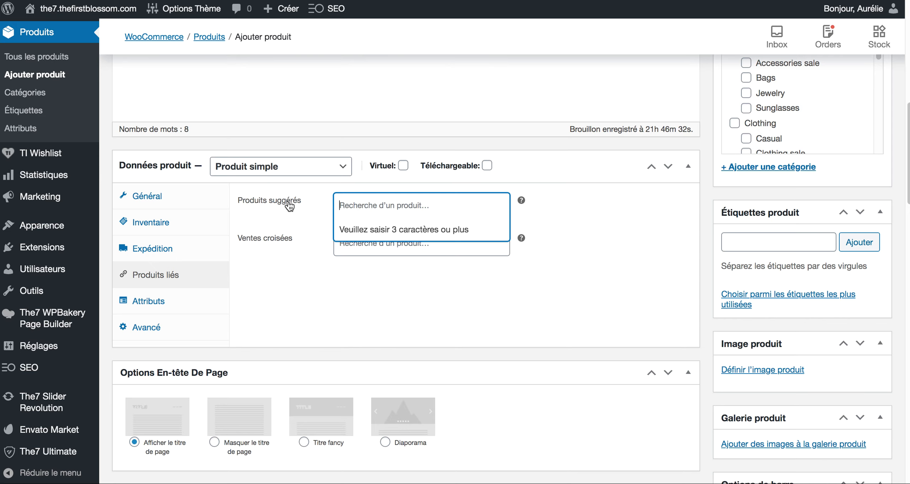
pyautogui.click(617, 219)
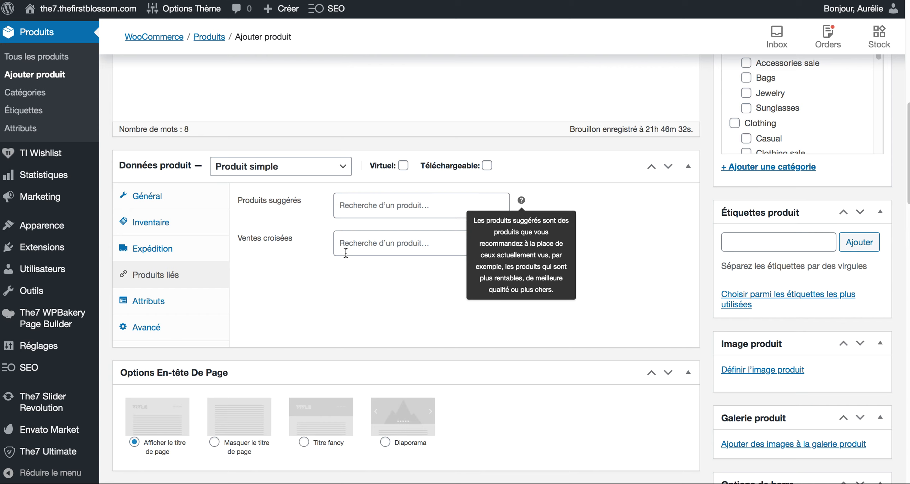
pyautogui.click(357, 209)
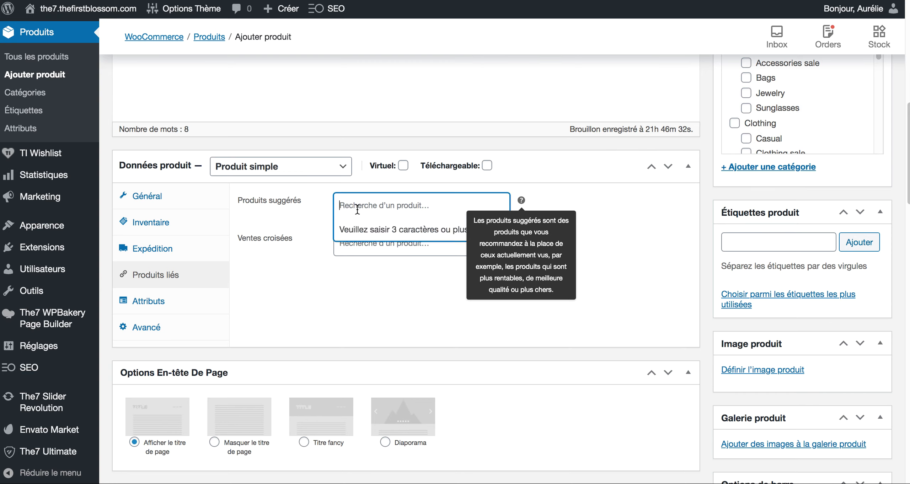
pyautogui.click(274, 290)
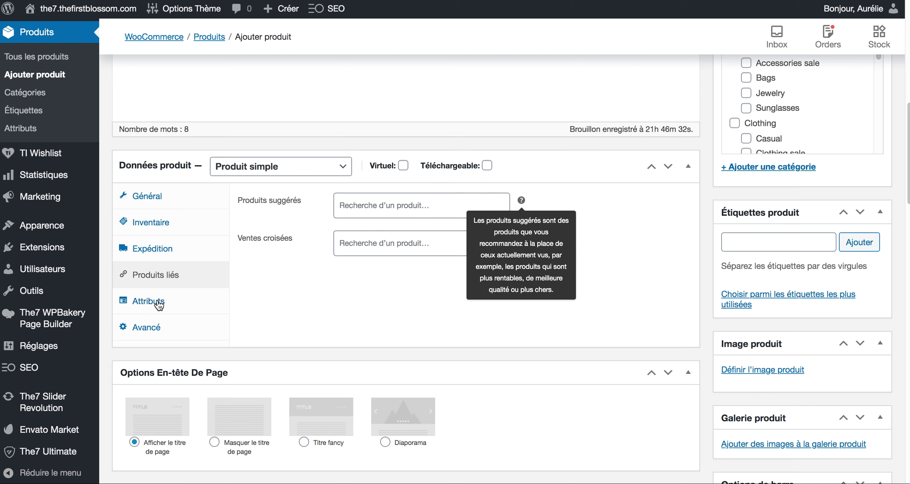
# Step: Examine the product's attribute settings and the list of available product types
pyautogui.click(159, 304)
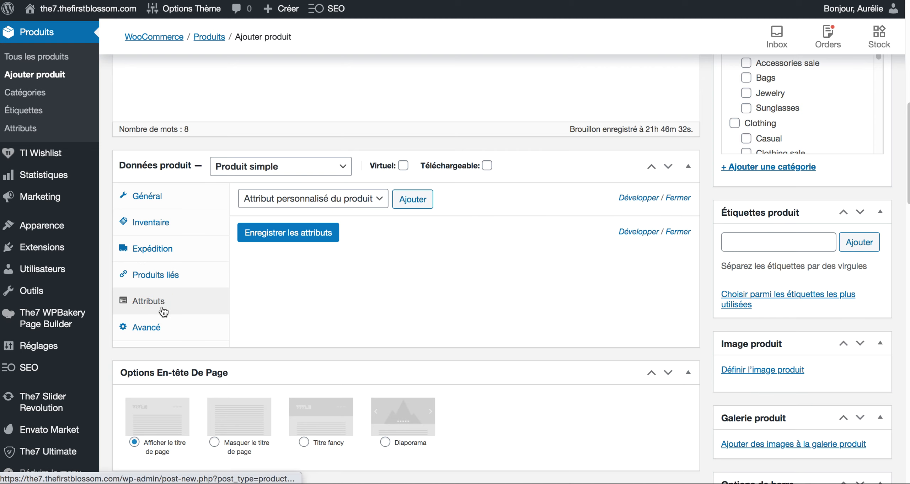
pyautogui.click(345, 173)
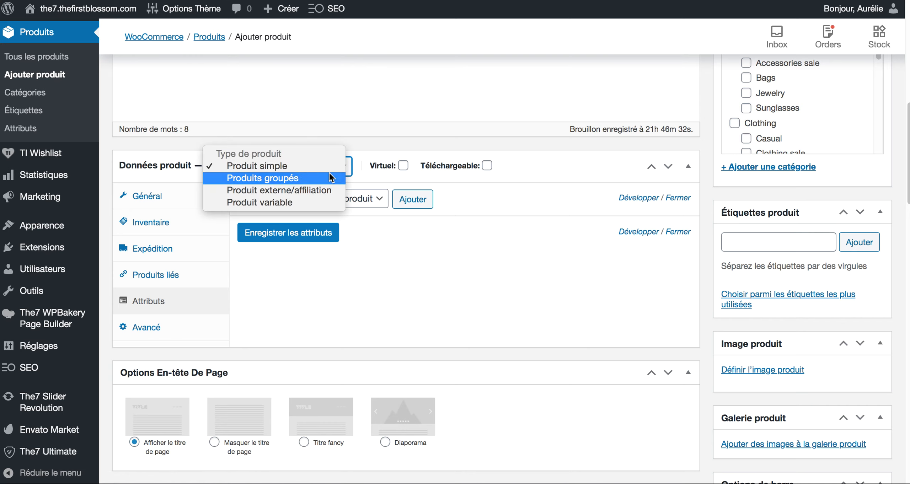
pyautogui.click(371, 132)
# Step: Examine the product's advanced settings and the help for the purchase note
pyautogui.click(155, 331)
pyautogui.click(371, 205)
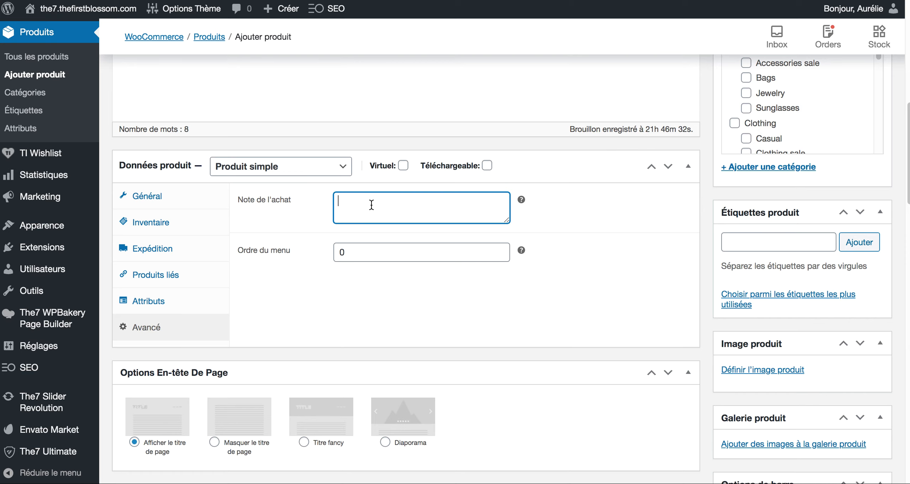
pyautogui.moveTo(522, 200)
pyautogui.click(432, 334)
# Step: Review the product's general, inventory and shipping data once more
pyautogui.click(157, 200)
pyautogui.click(172, 228)
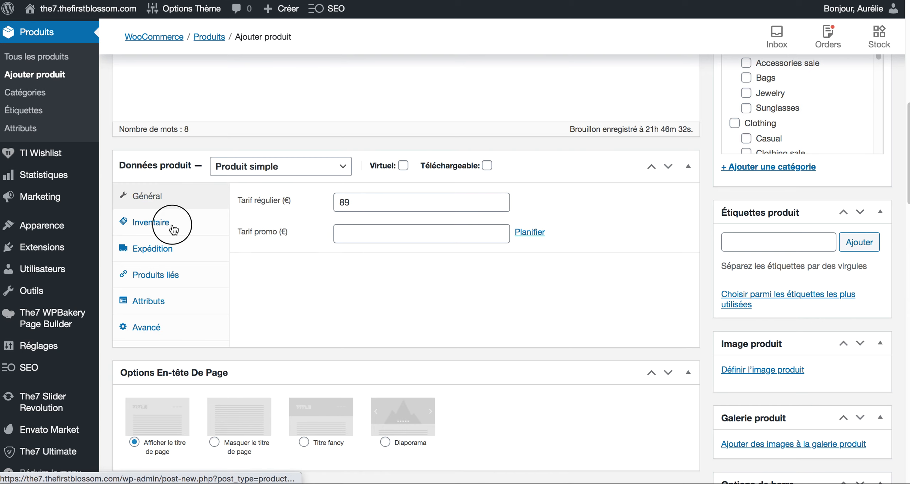
pyautogui.click(154, 252)
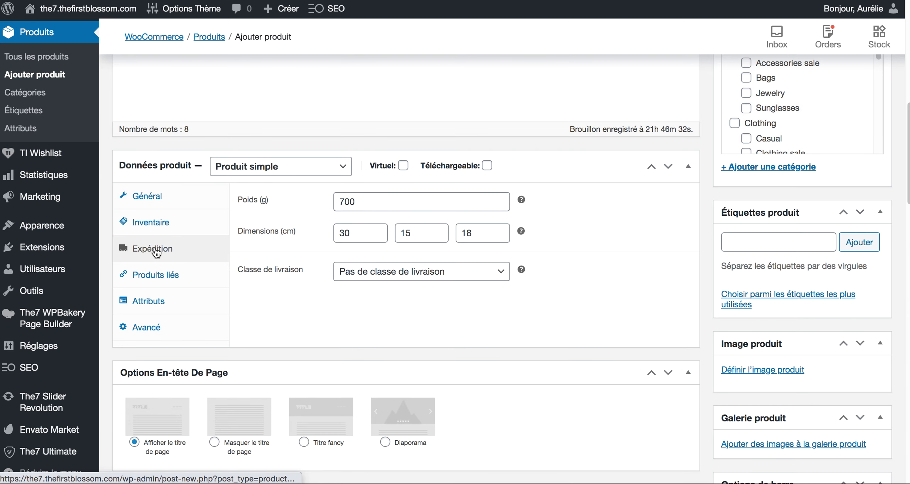
pyautogui.scroll(2, 598, 181)
pyautogui.scroll(-5, 598, 181)
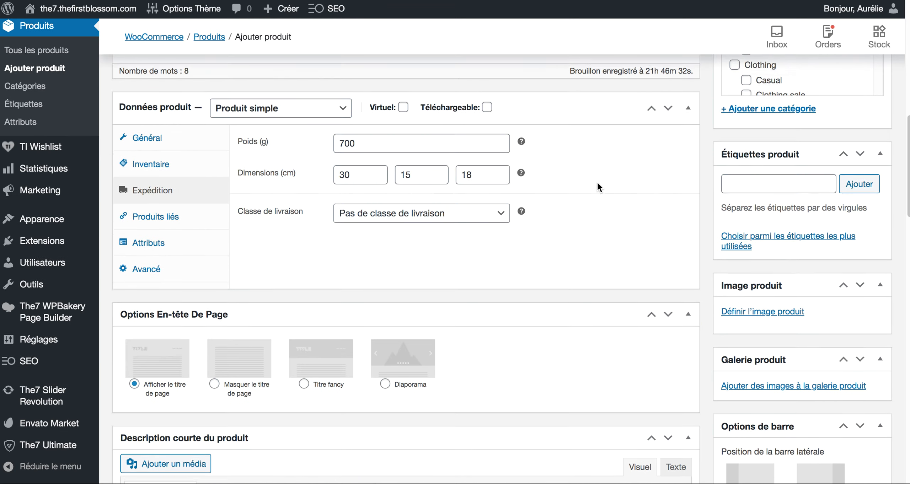
# Step: Add the product tags "Sac à mains" and "sac"
pyautogui.scroll(7, 597, 182)
pyautogui.click(758, 334)
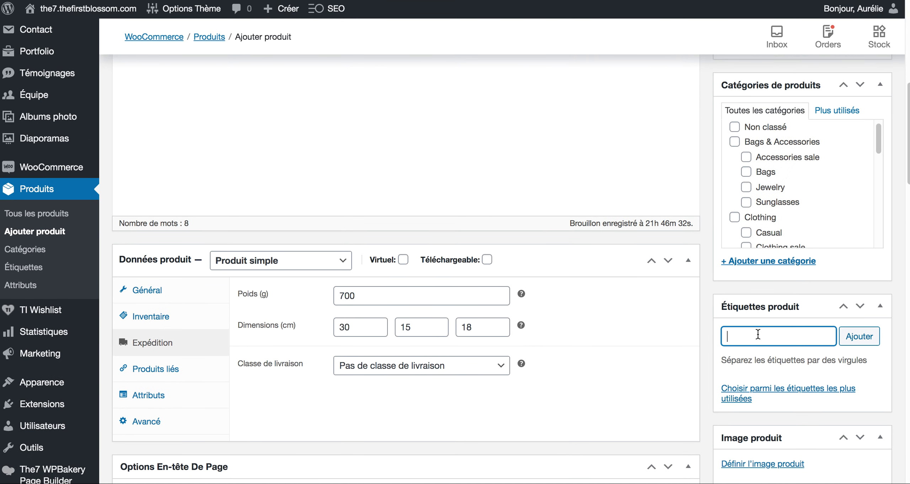
pyautogui.write('Sac à mains')
pyautogui.click(860, 338)
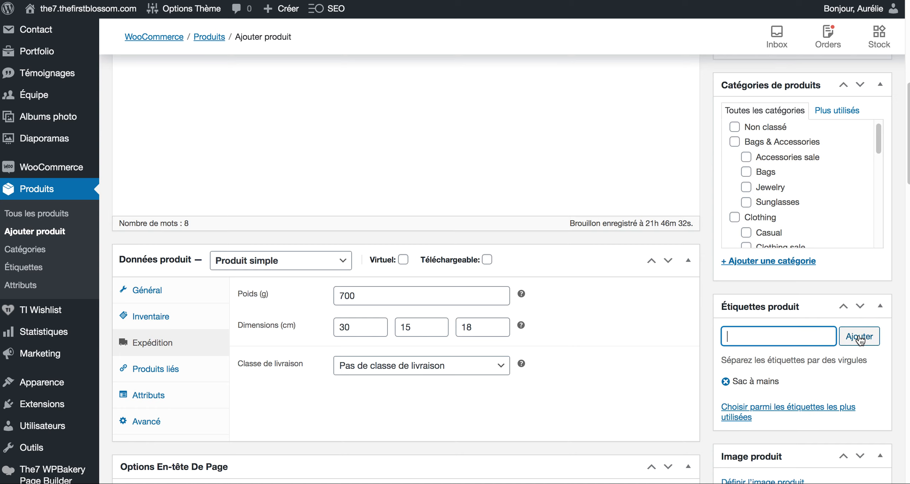
pyautogui.write('sac')
pyautogui.click(865, 344)
# Step: Assign the product to the Bags category under Bags & Accessories
pyautogui.scroll(1, 672, 239)
pyautogui.scroll(3, 672, 239)
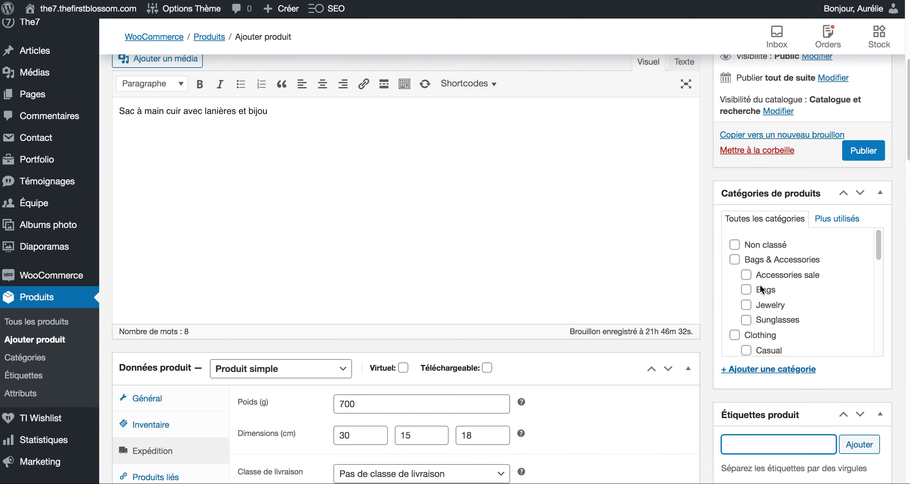
pyautogui.click(747, 291)
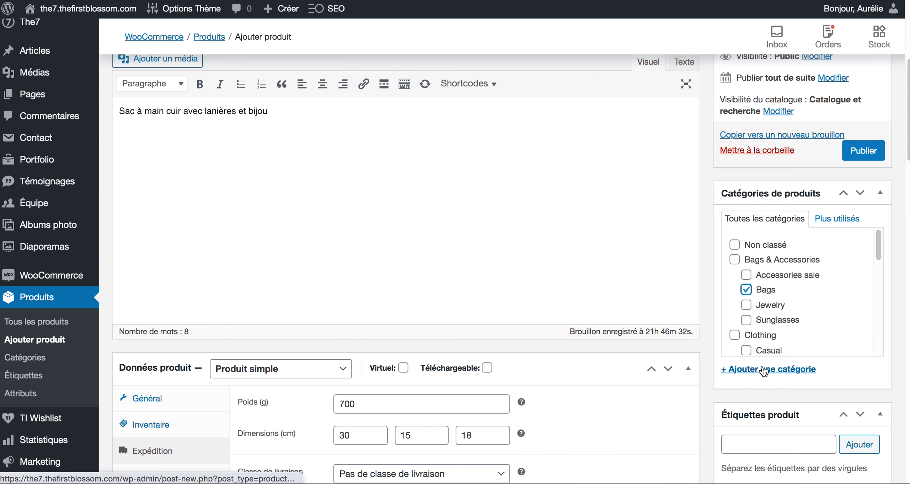
# Step: Look over the remaining product options and publish the "Sac à main noir" product
pyautogui.scroll(-5, 816, 225)
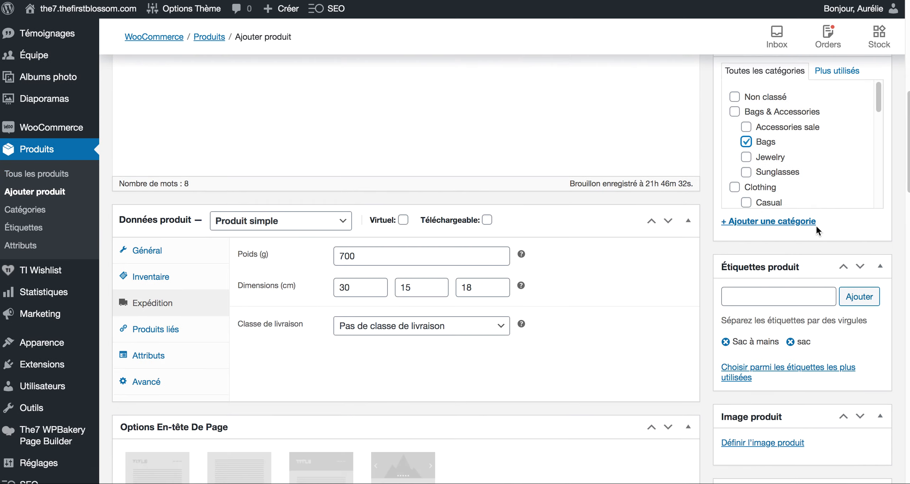
pyautogui.scroll(-12, 816, 228)
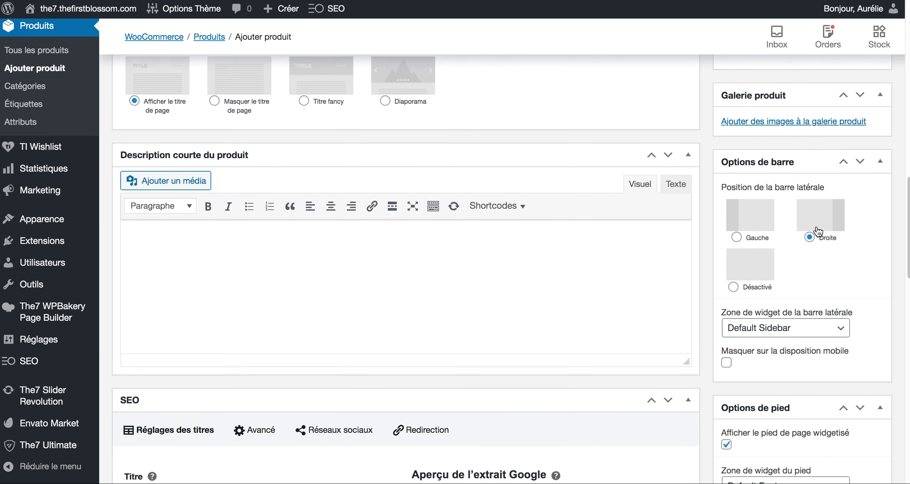
pyautogui.scroll(16, 817, 231)
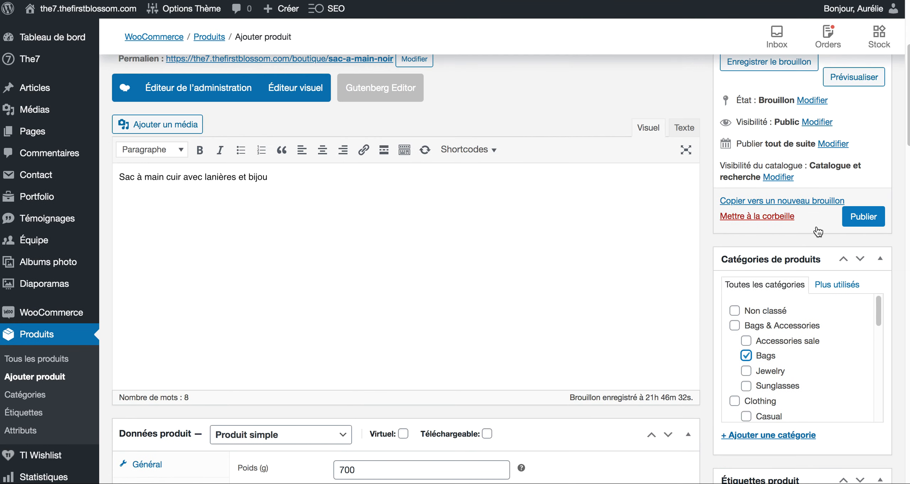
pyautogui.scroll(3, 817, 231)
pyautogui.click(857, 297)
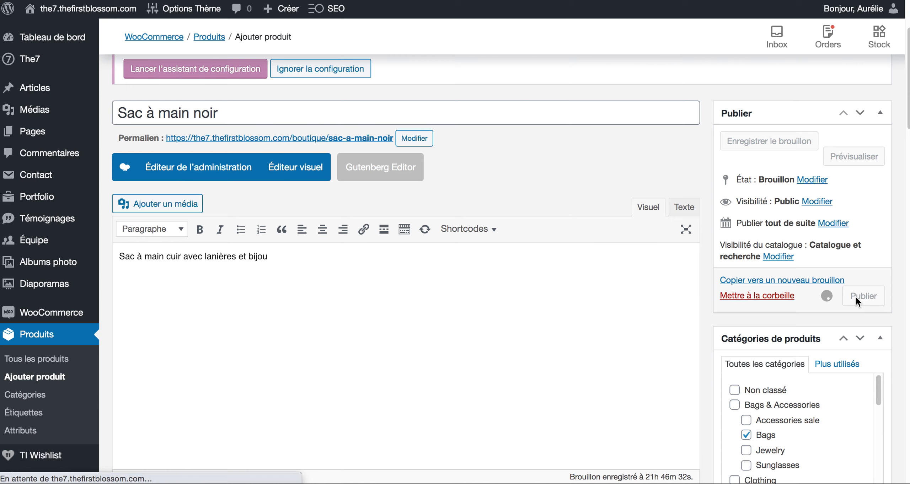
# Step: Examine the published product's virtual and downloadable options along with its shipping and general data
pyautogui.scroll(-10, 855, 296)
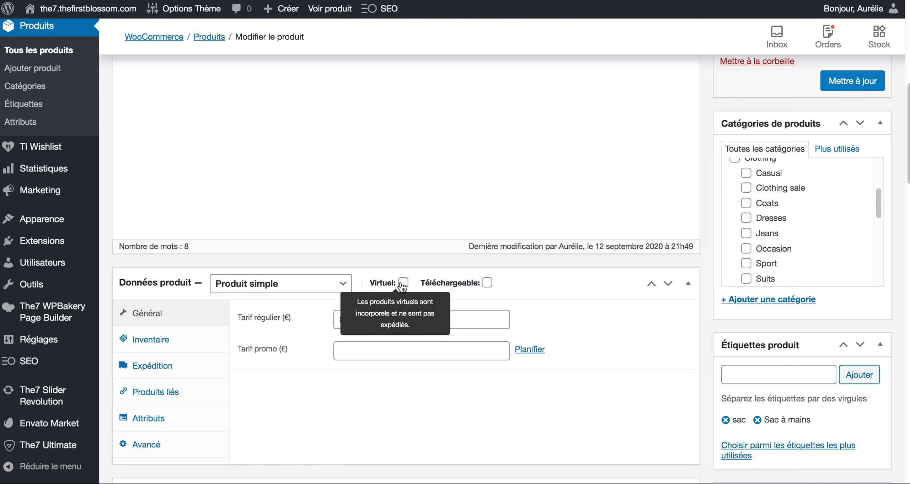
pyautogui.click(159, 368)
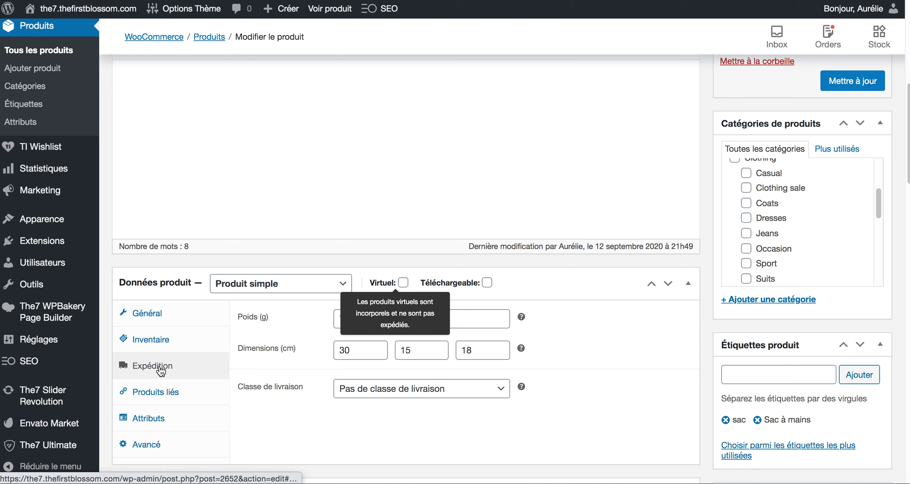
pyautogui.click(161, 319)
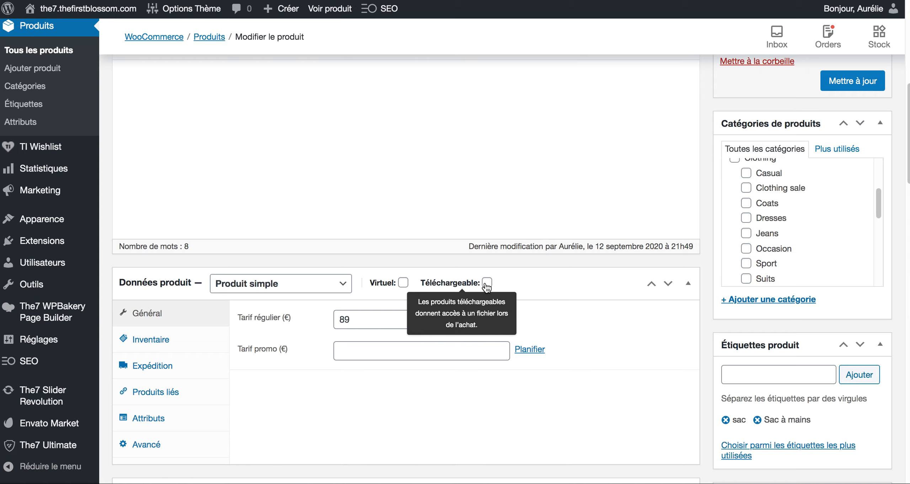
pyautogui.scroll(10, 762, 121)
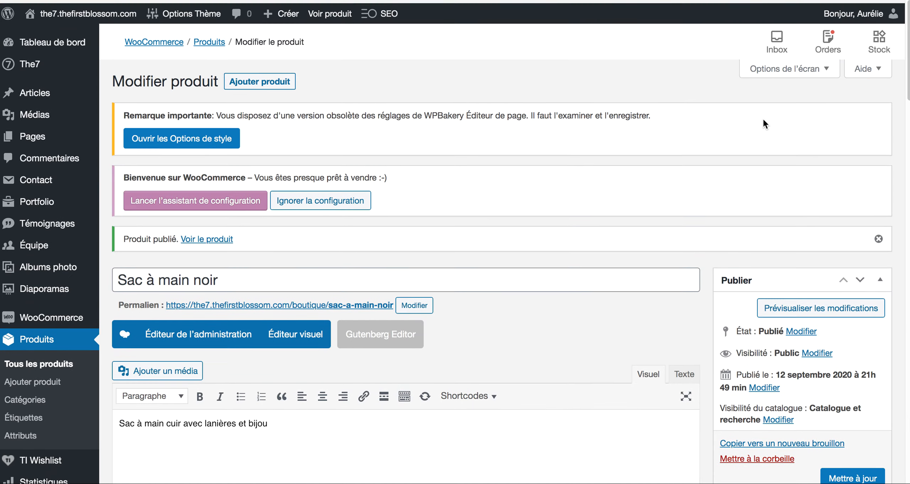
# Step: Change the published product's status to Brouillon and update the product
pyautogui.scroll(-6, 762, 120)
pyautogui.scroll(1, 763, 122)
pyautogui.scroll(-4, 763, 123)
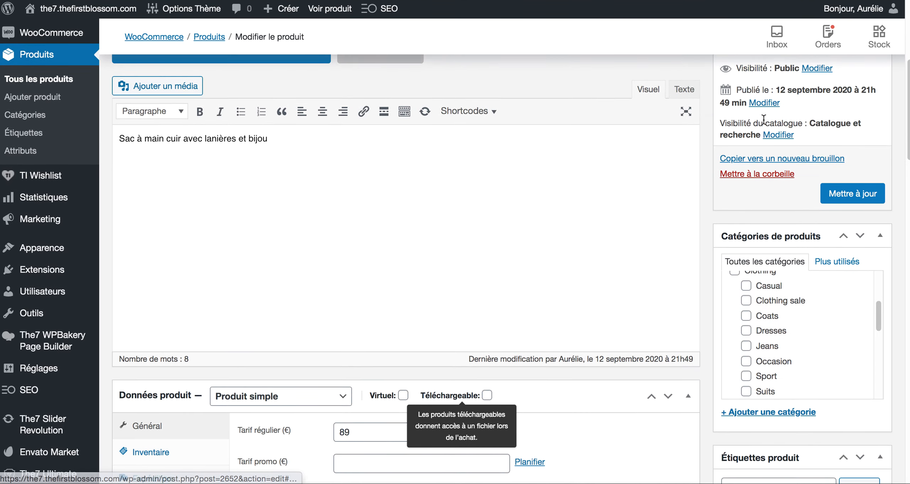
pyautogui.scroll(5, 763, 118)
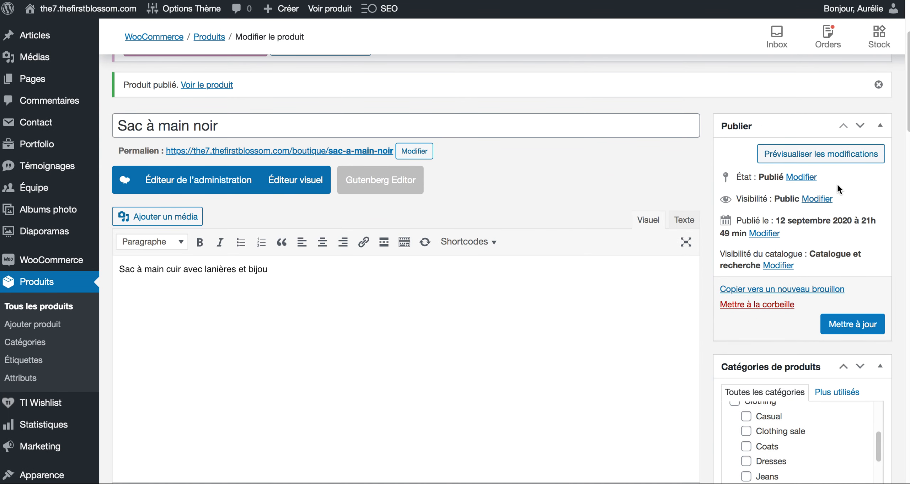
pyautogui.click(802, 177)
pyautogui.click(785, 196)
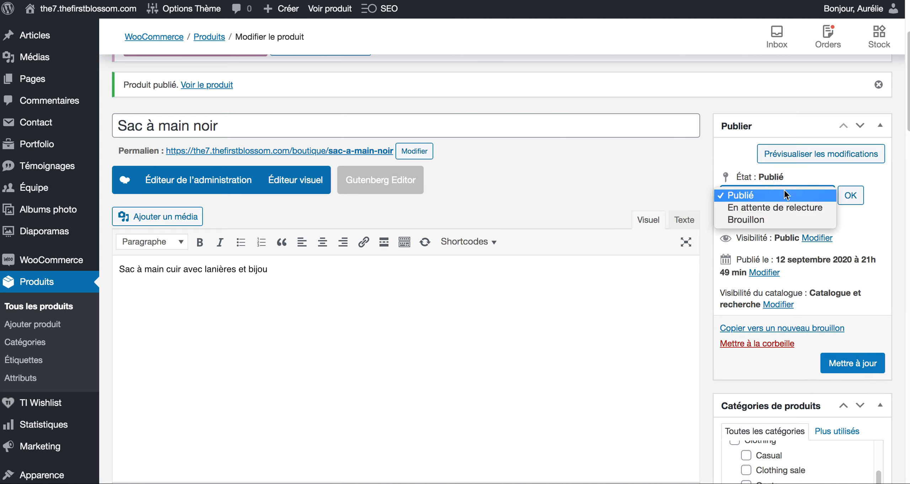
pyautogui.click(774, 219)
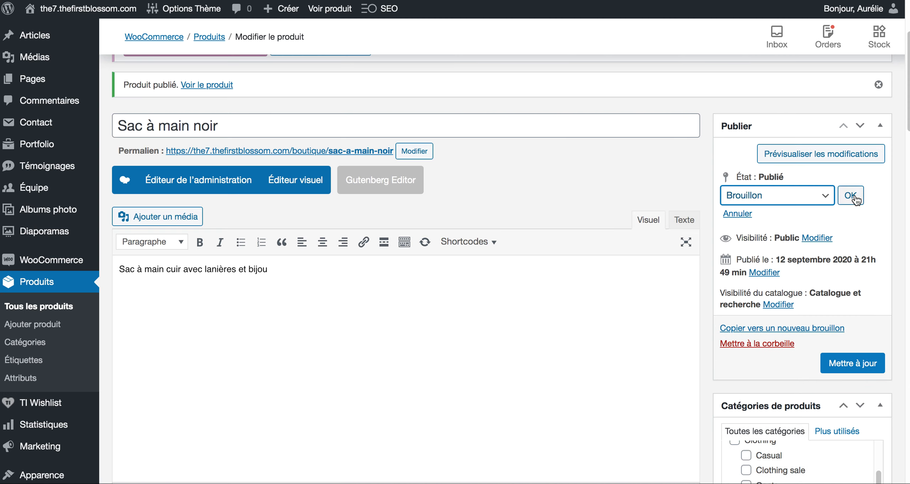
pyautogui.click(851, 196)
pyautogui.click(859, 330)
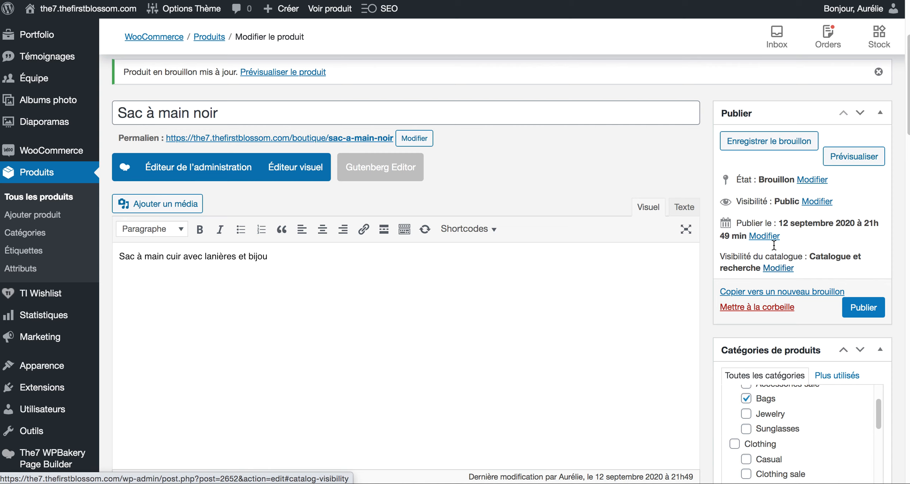
# Step: Check the status choices available for the draft product and publish "Sac à main noir" again
pyautogui.click(813, 179)
pyautogui.click(771, 202)
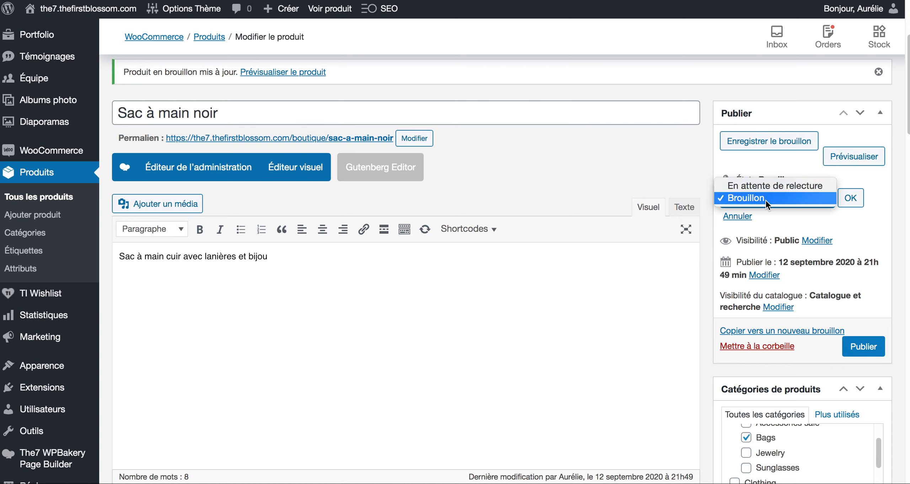
pyautogui.click(765, 200)
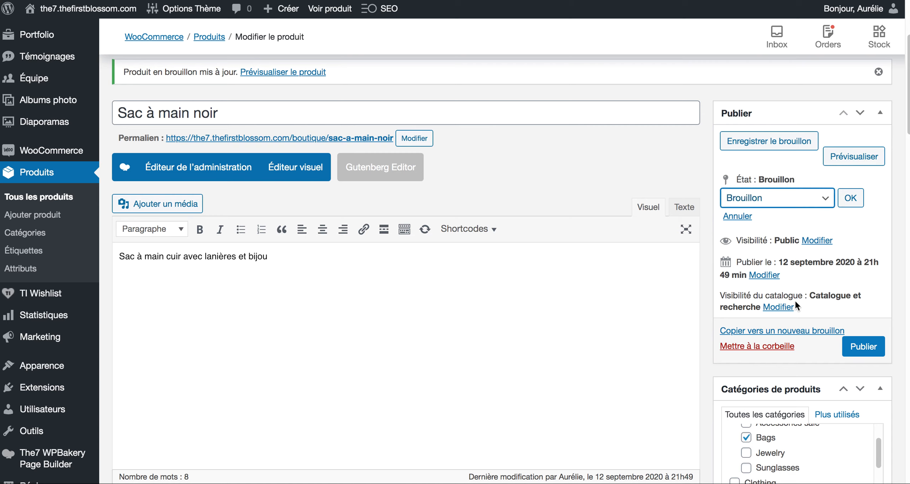
pyautogui.click(862, 352)
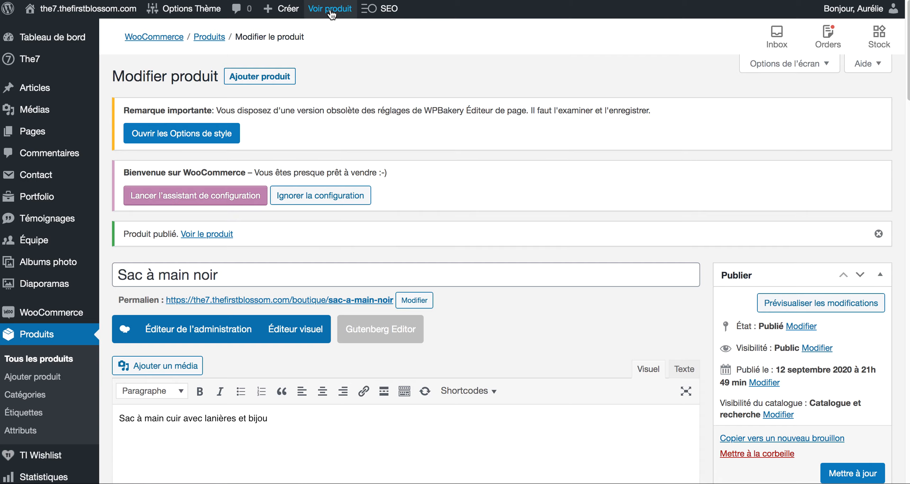
# Step: Open the product's public shop page and examine its price, stock, category, tags and description
pyautogui.click(330, 9)
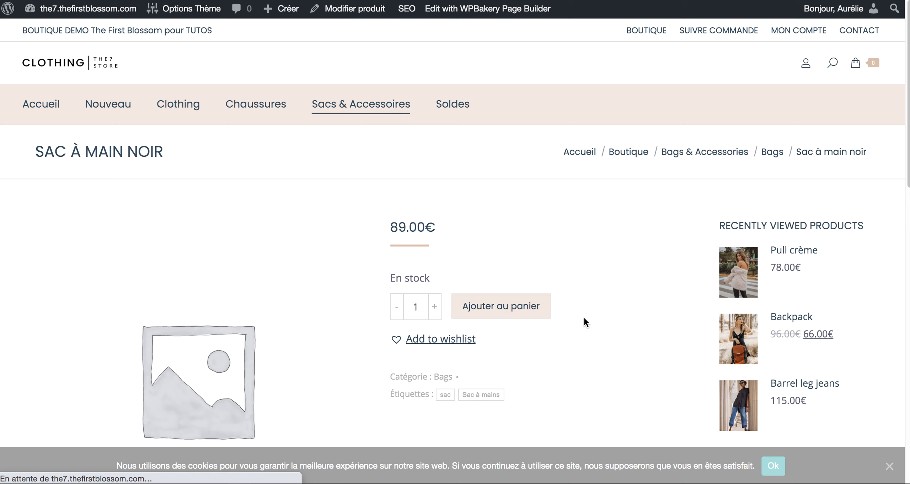
pyautogui.scroll(-1, 584, 318)
pyautogui.scroll(-3, 585, 322)
pyautogui.scroll(-4, 575, 314)
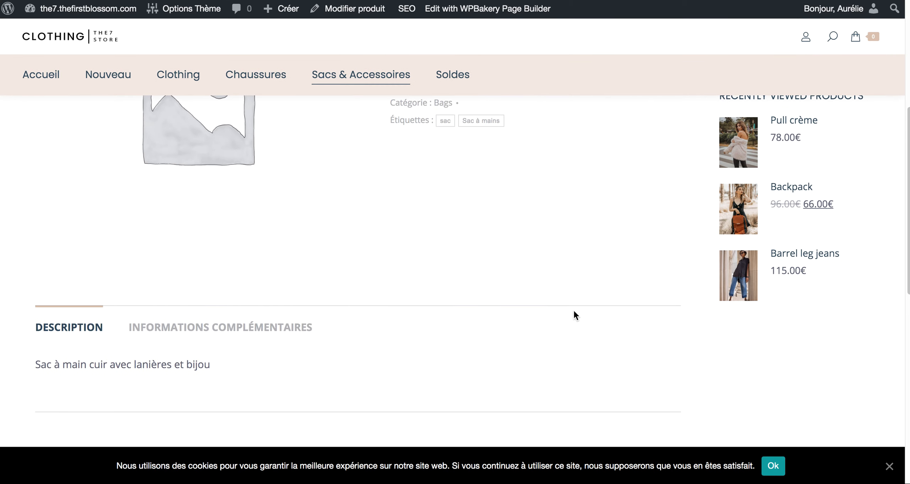
pyautogui.scroll(5, 575, 314)
pyautogui.scroll(1, 574, 312)
pyautogui.scroll(-2, 574, 312)
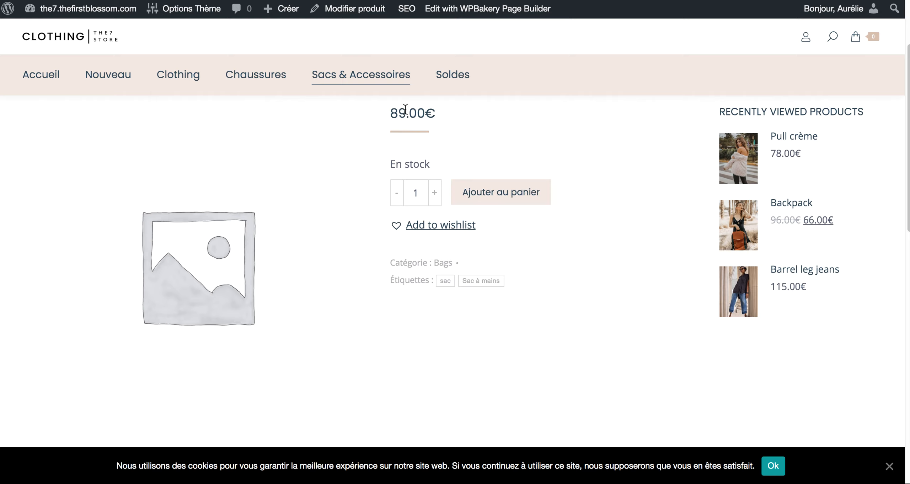
# Step: Add one "Sac à main noir" to the cart and return to the product's edit page
pyautogui.click(488, 195)
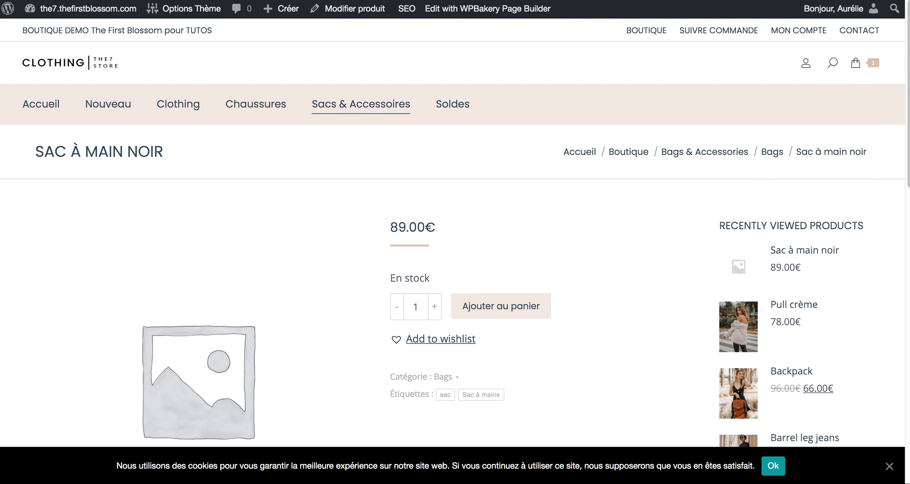
pyautogui.hotkey('ctrl', 'shift', 'Tab')
pyautogui.hotkey('ctrl', 'Tab')
pyautogui.hotkey('ctrl', 'shift', 'Tab')
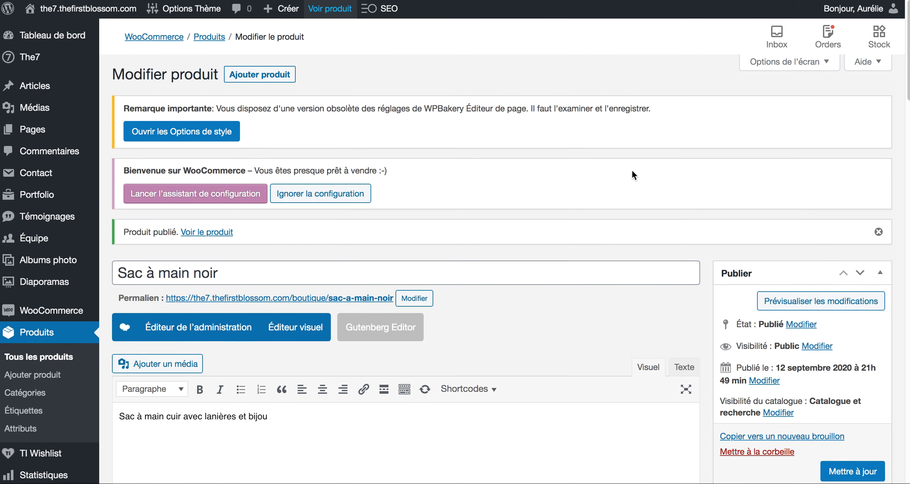
# Step: Look through the product's edit page, including the short description, SEO, content analysis, padding and image sections
pyautogui.scroll(-6, 633, 174)
pyautogui.scroll(-18, 633, 175)
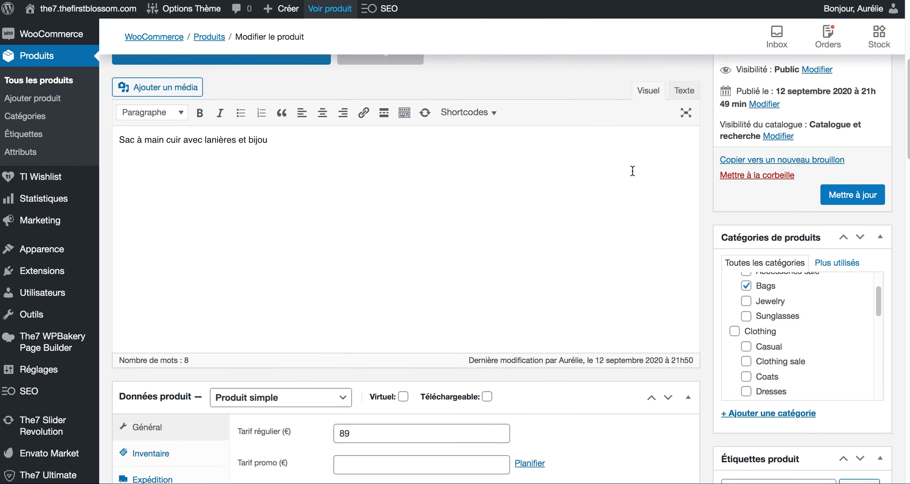
pyautogui.scroll(-10, 633, 173)
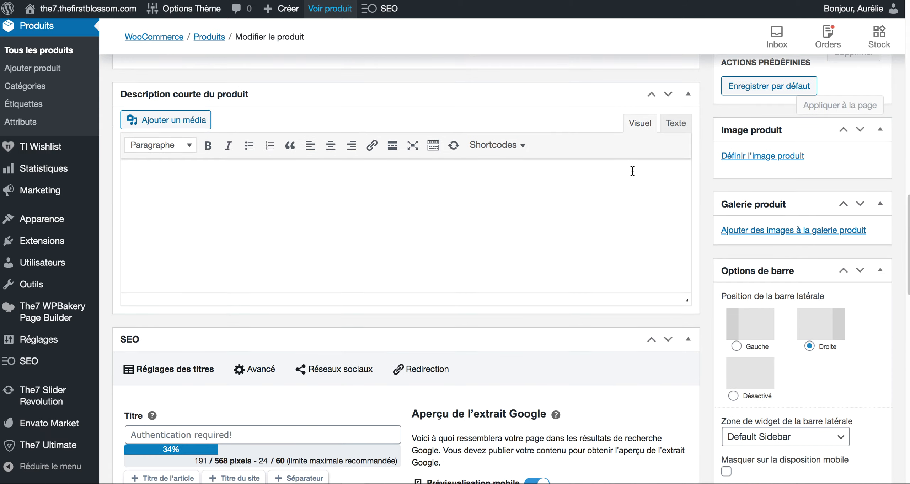
pyautogui.scroll(-6, 633, 174)
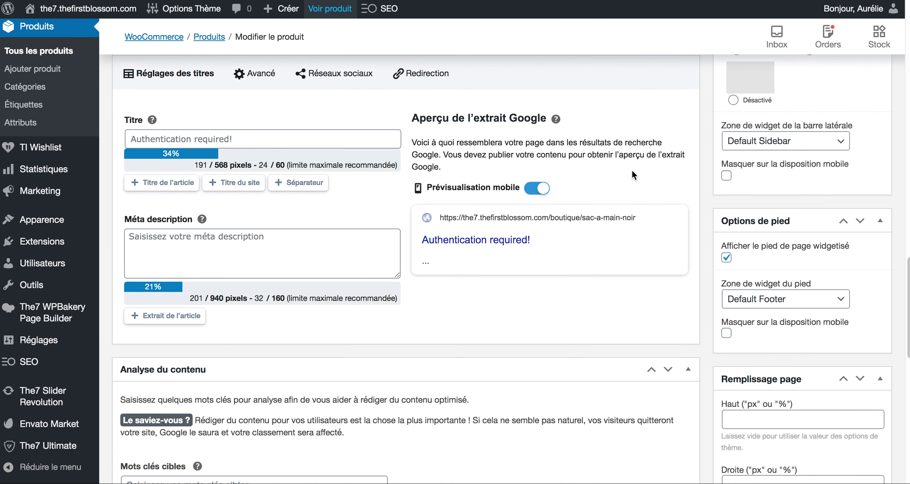
pyautogui.scroll(-13, 632, 174)
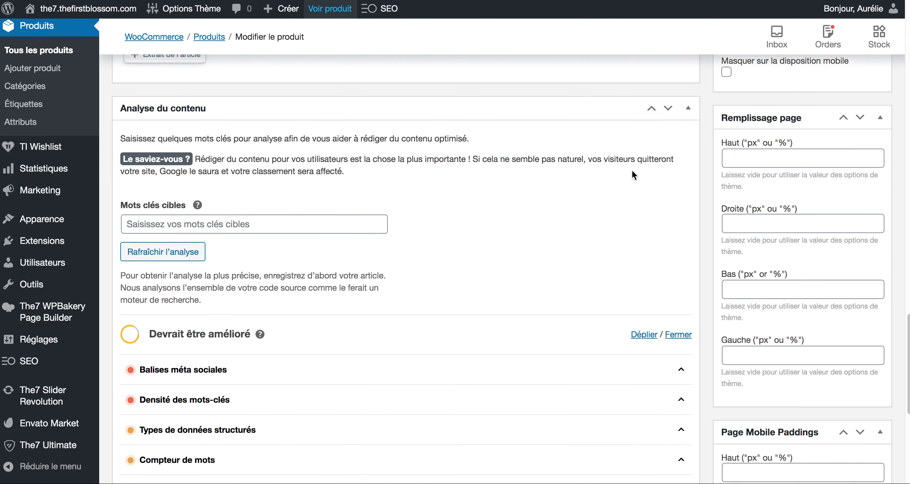
pyautogui.scroll(18, 808, 324)
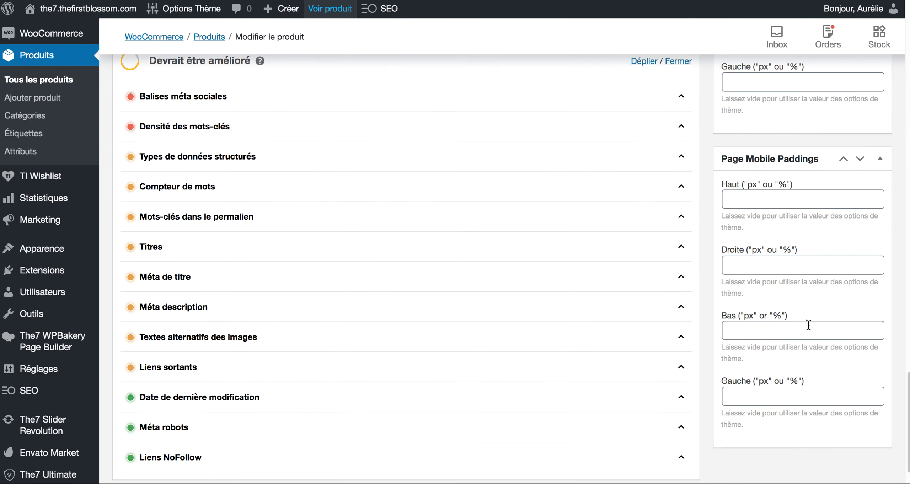
pyautogui.scroll(7, 808, 323)
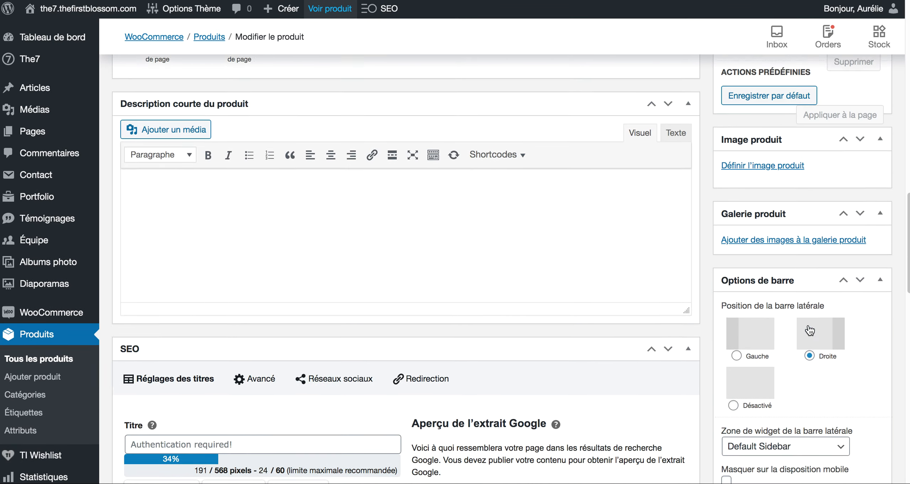
# Step: Set the snakeskin clutch photo 6.jpg from the media library as the product image
pyautogui.click(745, 233)
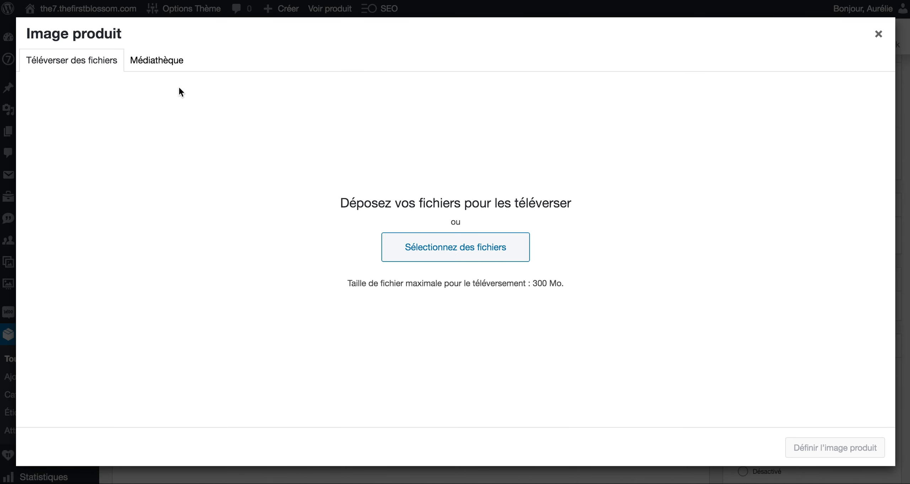
pyautogui.click(161, 61)
pyautogui.click(77, 62)
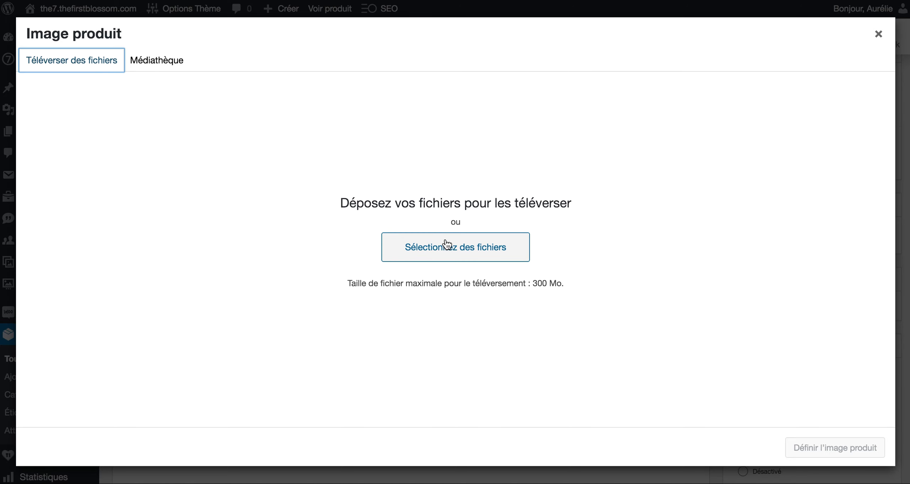
pyautogui.click(166, 67)
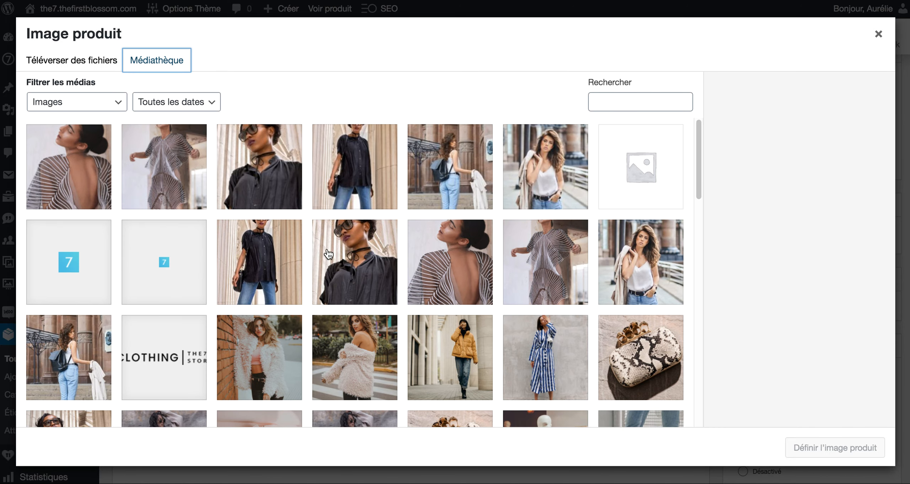
pyautogui.click(86, 66)
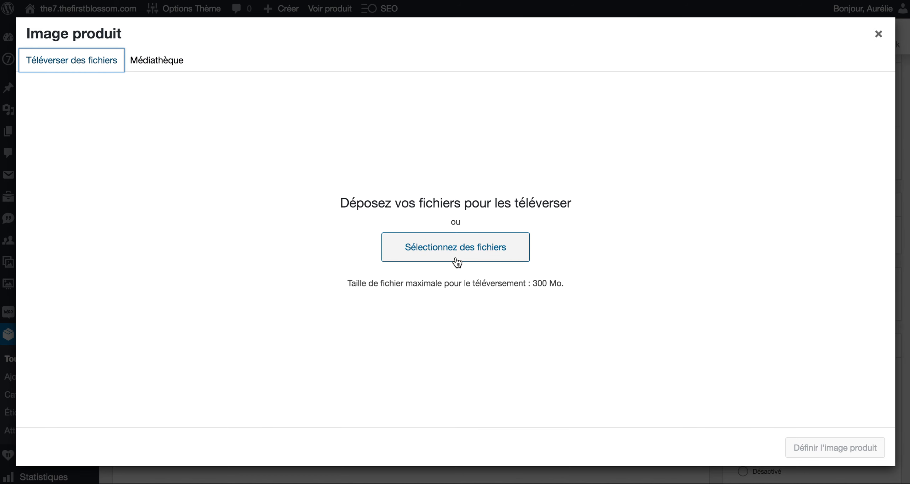
pyautogui.click(155, 65)
pyautogui.scroll(-3, 392, 297)
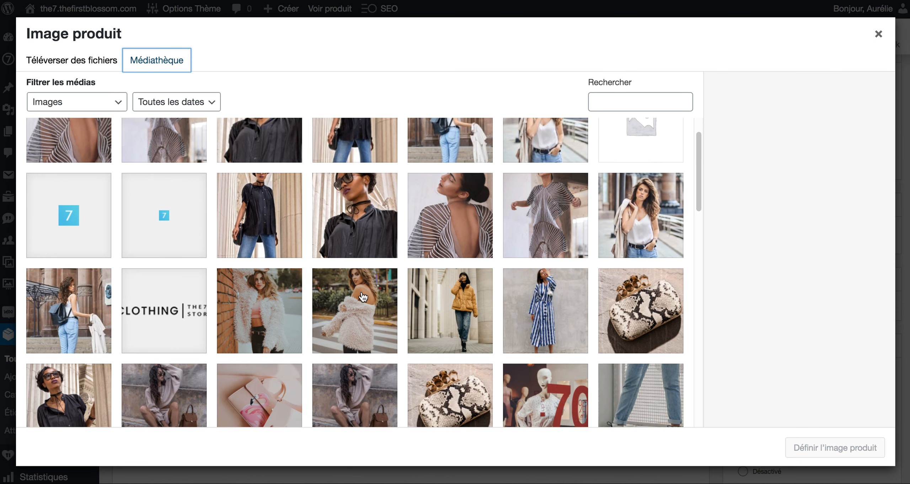
pyautogui.click(642, 310)
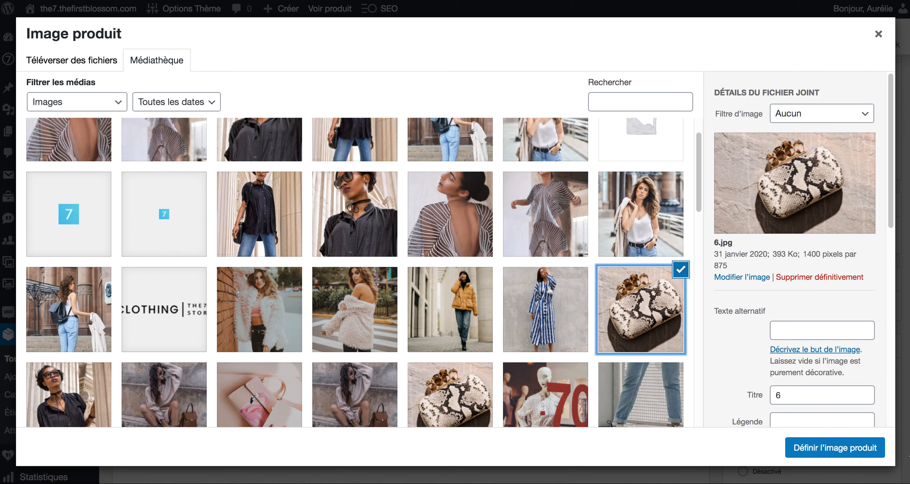
pyautogui.click(832, 448)
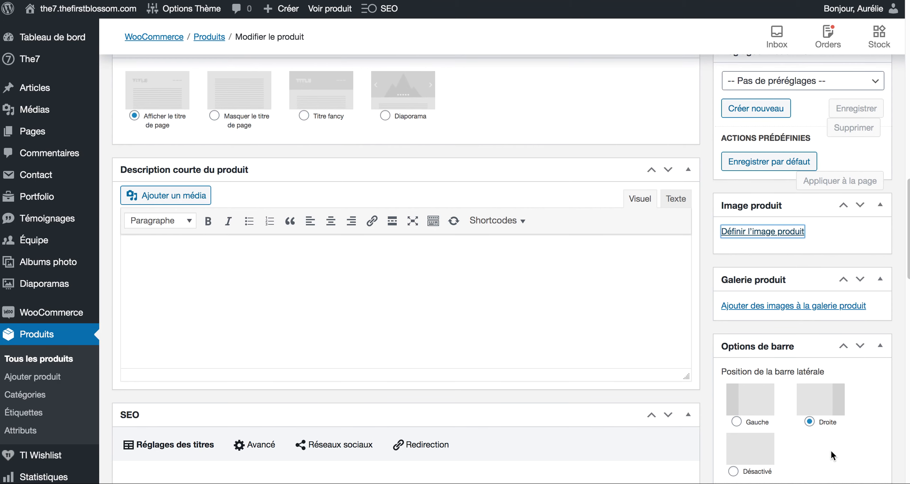
# Step: Add the straw hat and brown espadrilles photo from the media library to the product gallery
pyautogui.scroll(-5, 697, 303)
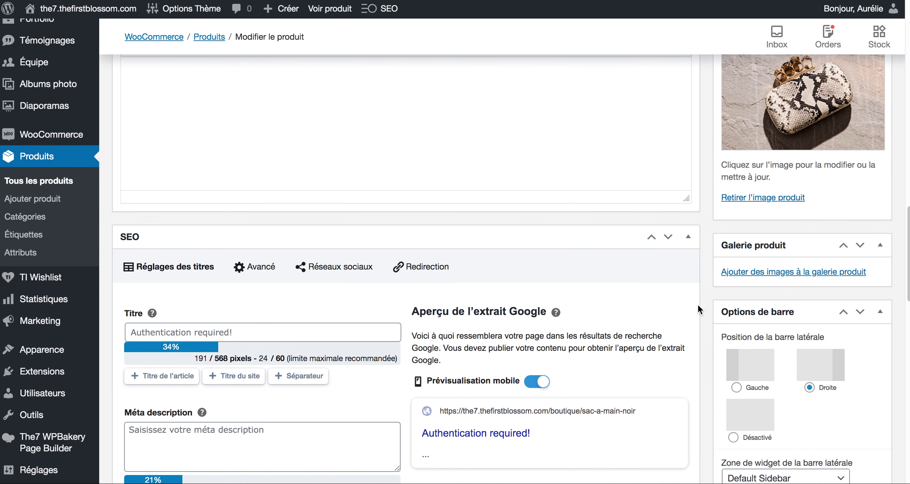
pyautogui.click(759, 274)
pyautogui.scroll(-1, 447, 283)
pyautogui.scroll(-6, 446, 283)
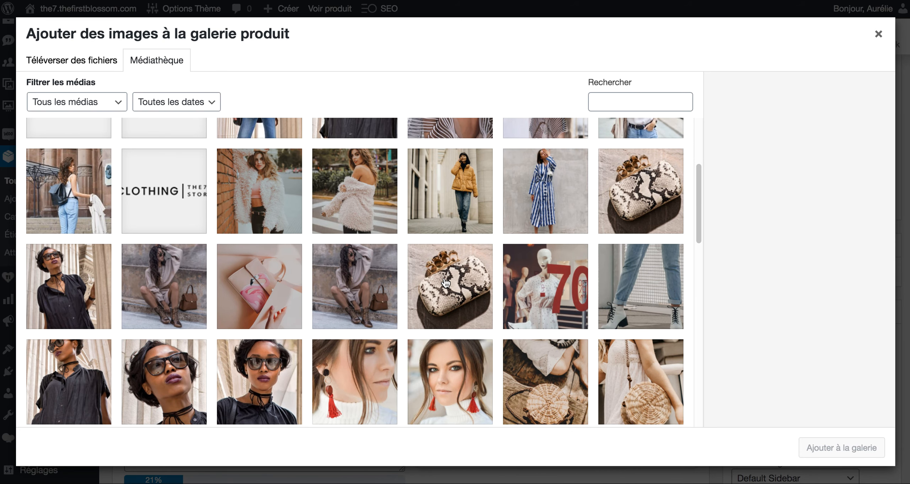
pyautogui.click(265, 211)
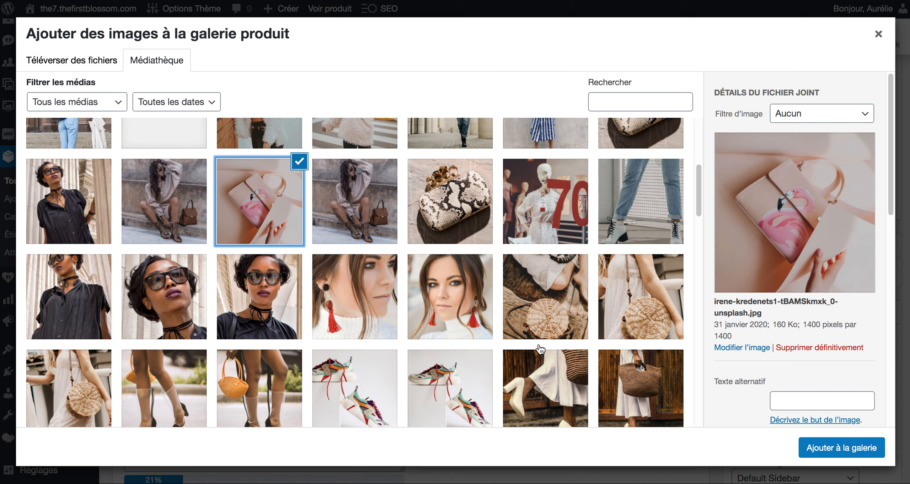
pyautogui.scroll(-5, 539, 351)
pyautogui.scroll(-2, 539, 351)
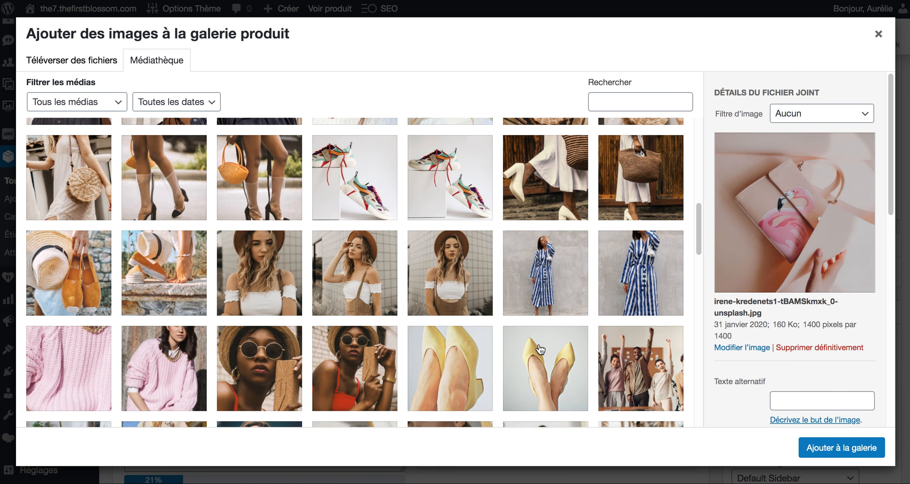
pyautogui.click(98, 271)
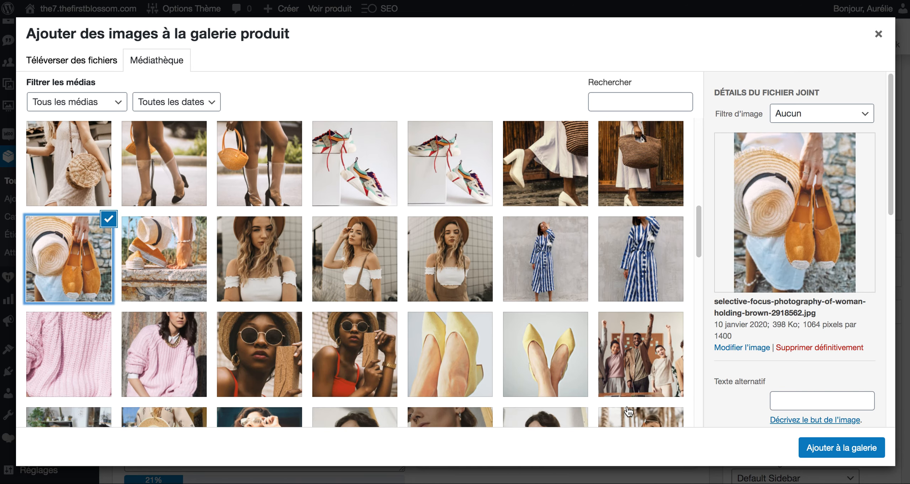
pyautogui.click(863, 447)
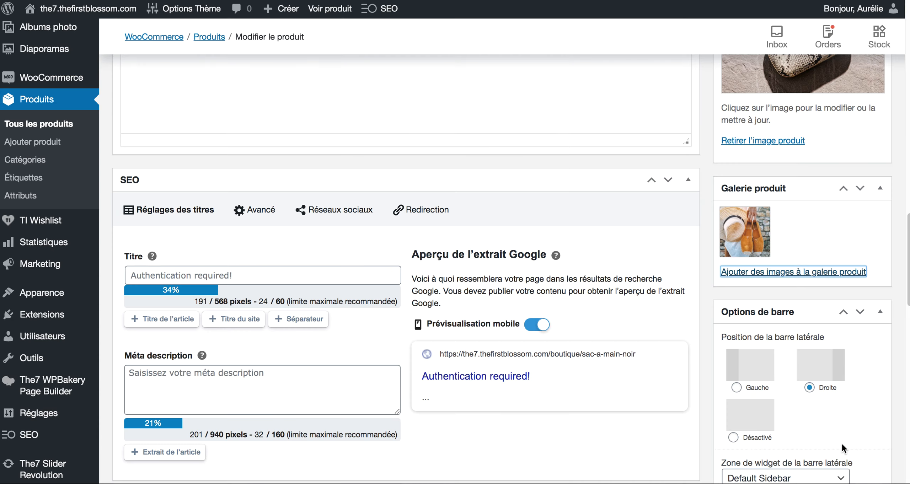
# Step: Add the photo woman-wearing-clear-and-black-chunky-heeled-boots-1172289.jpg, showing an orange handbag, to the product gallery
pyautogui.click(805, 272)
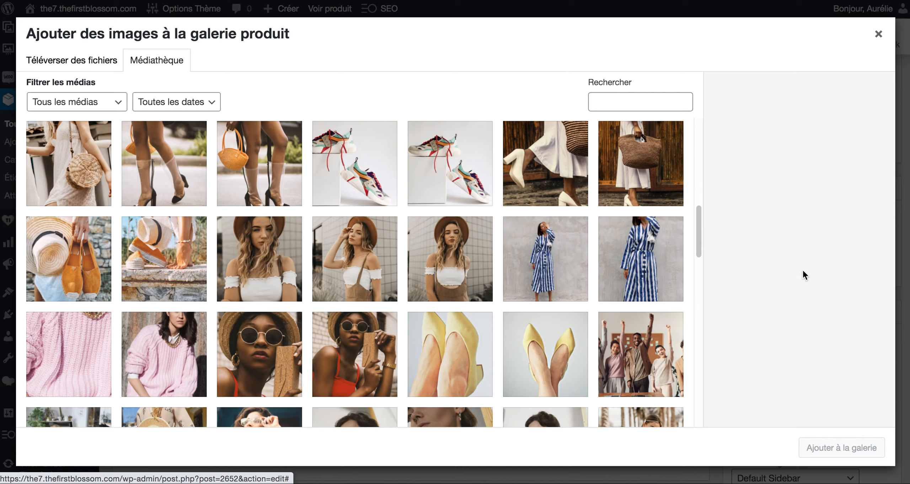
pyautogui.click(275, 177)
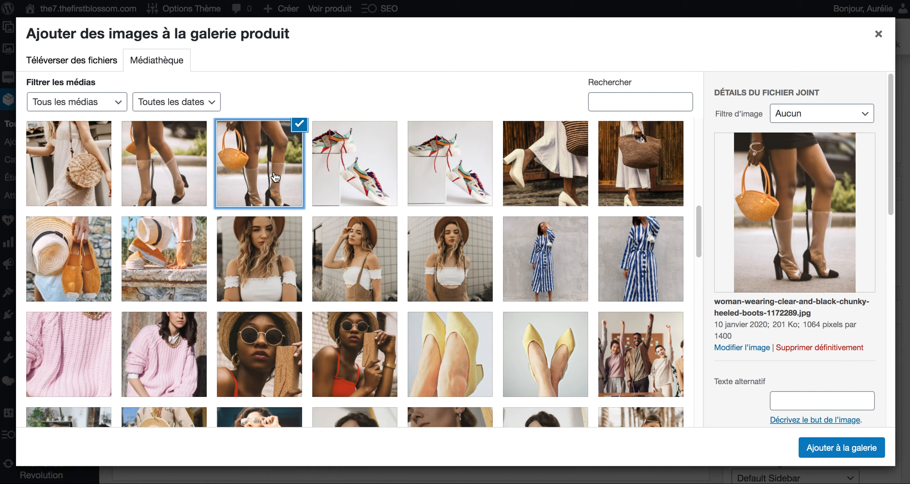
pyautogui.click(819, 445)
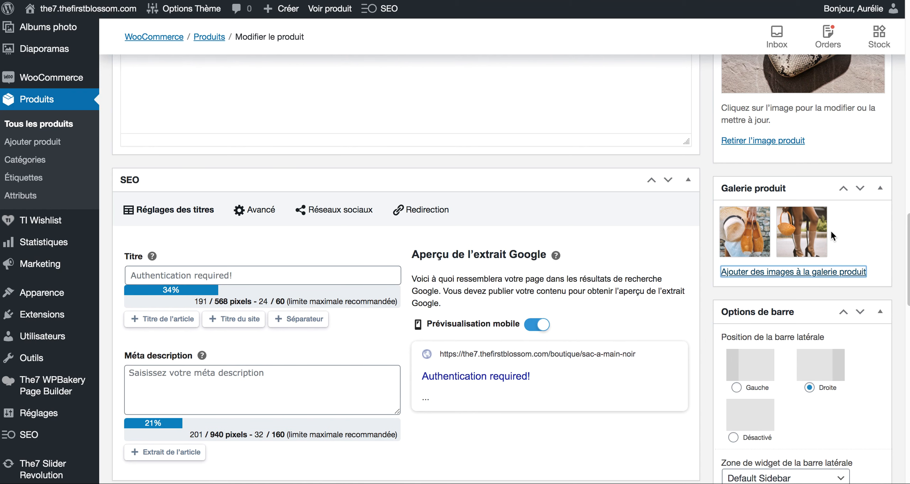
# Step: Update the product to save its new product image and gallery photos, and open its shop page
pyautogui.scroll(15, 830, 231)
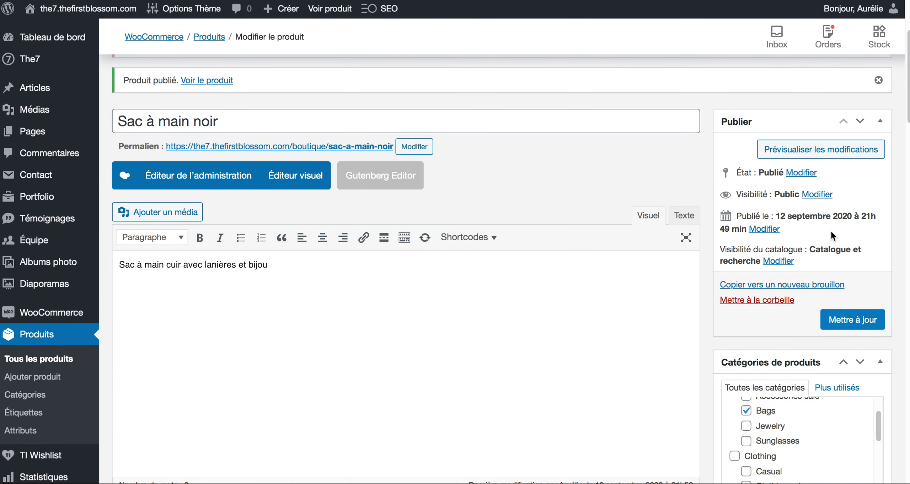
pyautogui.click(844, 313)
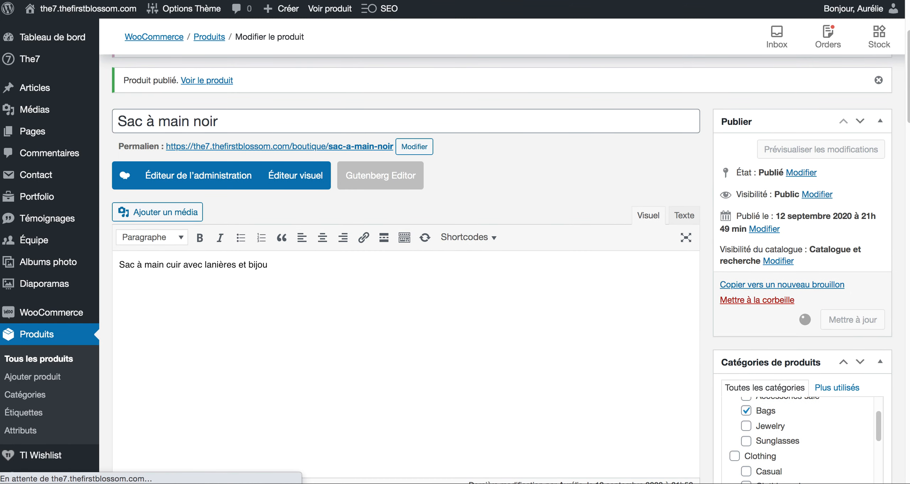
pyautogui.click(329, 9)
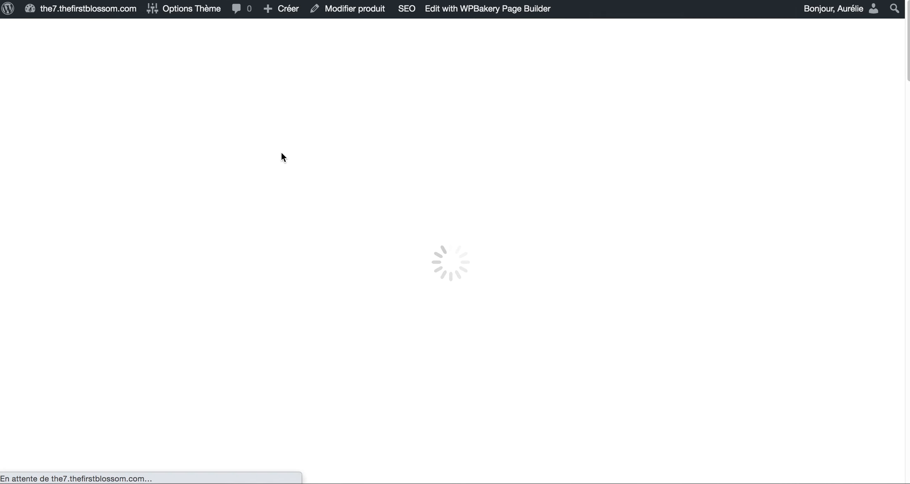
# Step: Examine the shop page's product details and image gallery, displaying the espadrilles photo and the orange handbag photo in turn as the main image
pyautogui.scroll(-5, 234, 334)
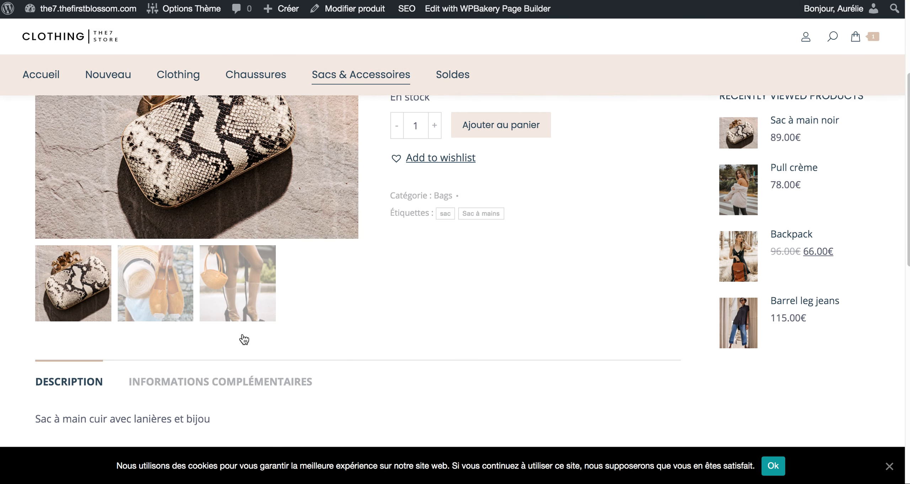
pyautogui.scroll(4, 468, 357)
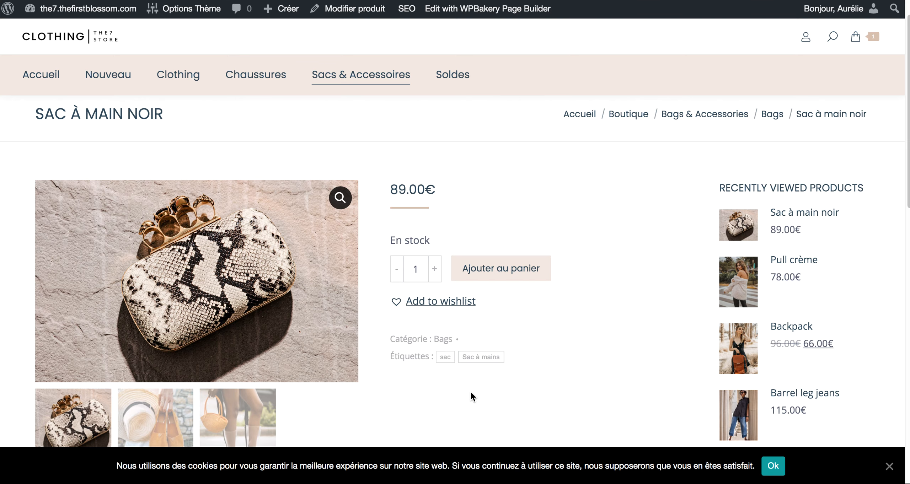
pyautogui.scroll(-2, 505, 394)
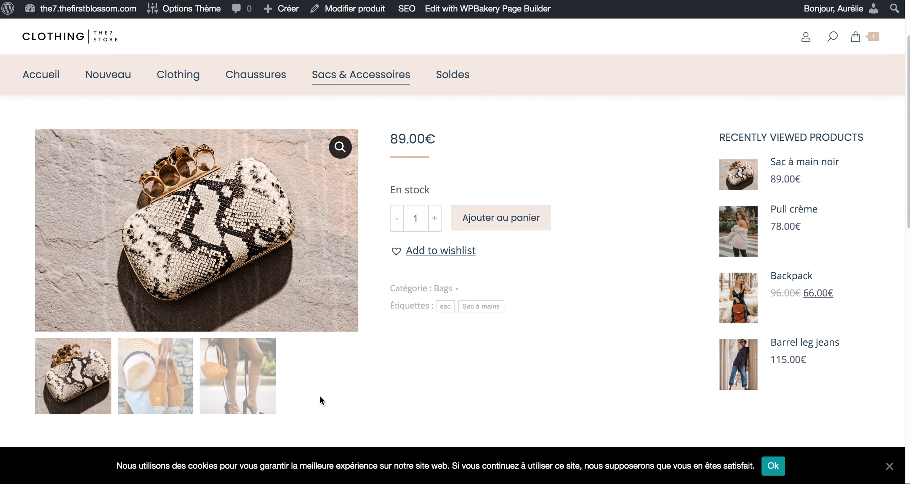
pyautogui.scroll(-1, 364, 397)
pyautogui.scroll(-2, 366, 402)
pyautogui.scroll(1, 393, 333)
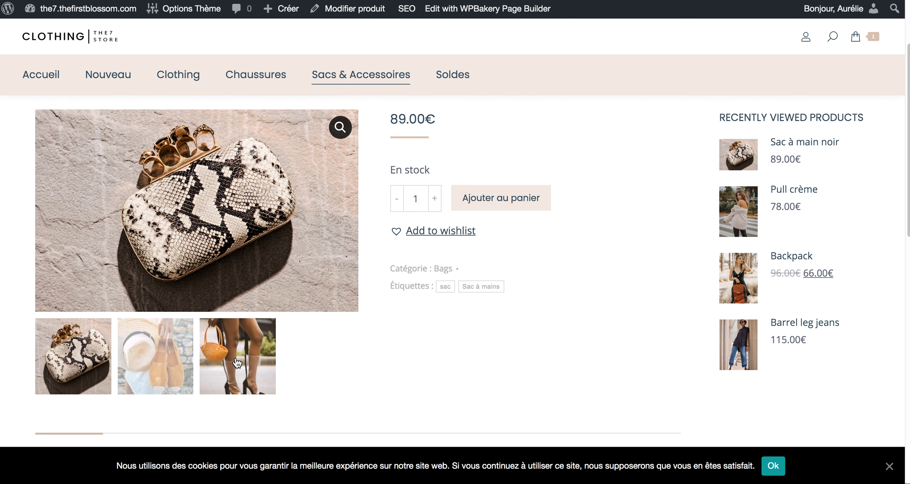
pyautogui.click(168, 364)
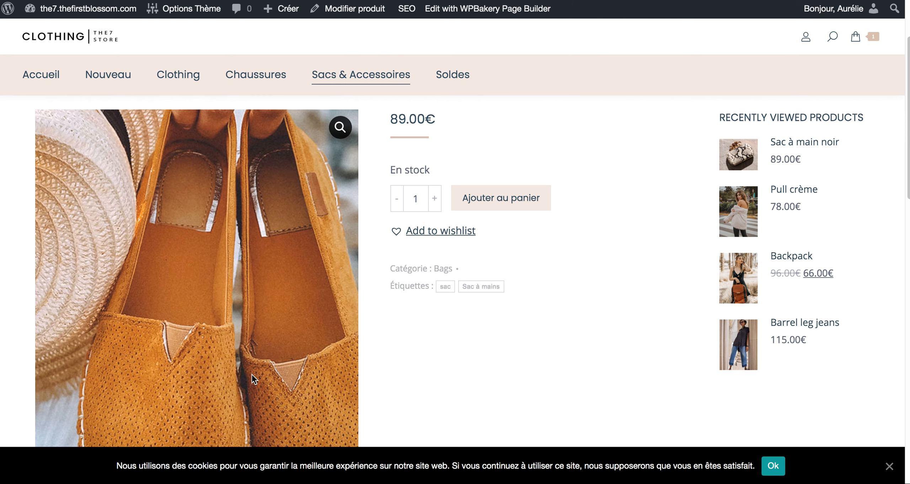
pyautogui.scroll(-1, 252, 374)
pyautogui.click(253, 380)
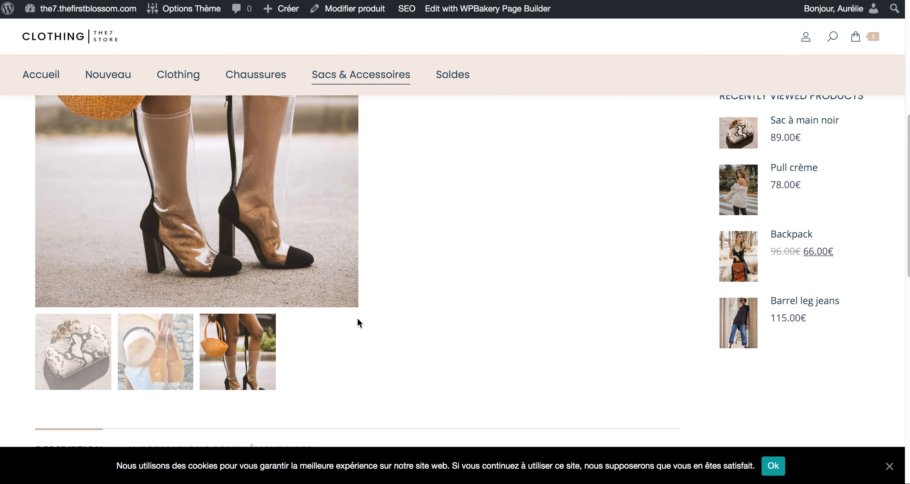